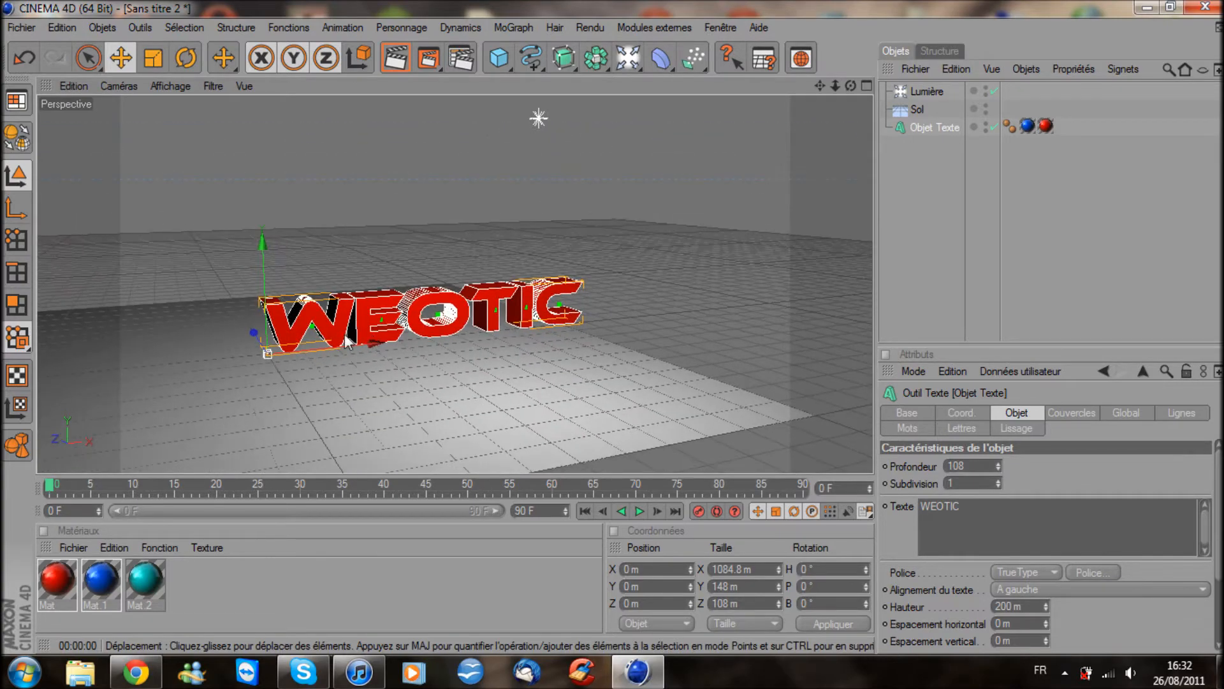
Compare the red and blue material tags on the WEOTIC text object
left_click_drag(561, 365, 575, 336, "alt")
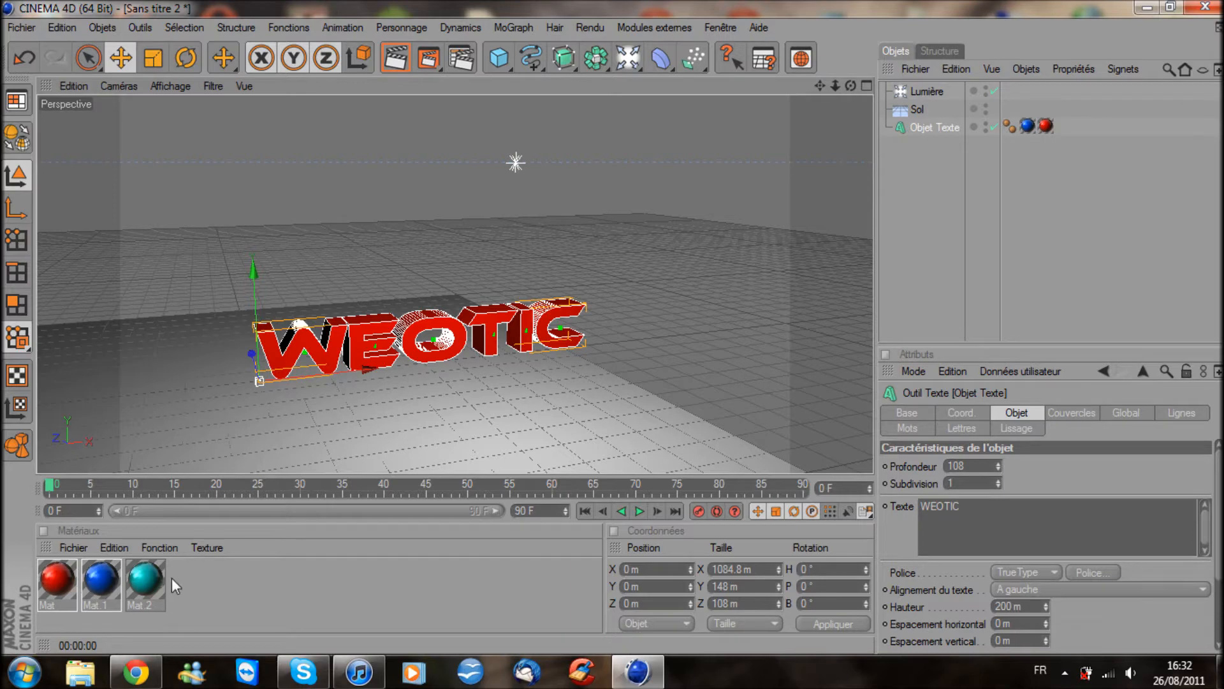
left_click(354, 570)
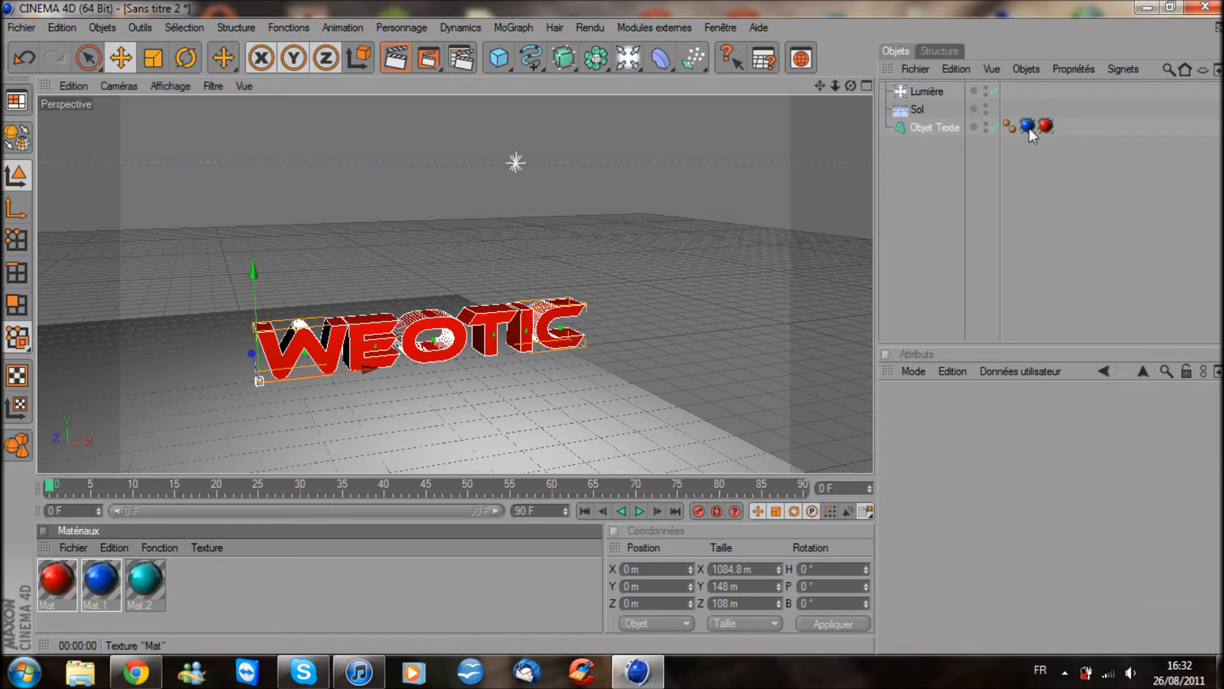
left_click(965, 266)
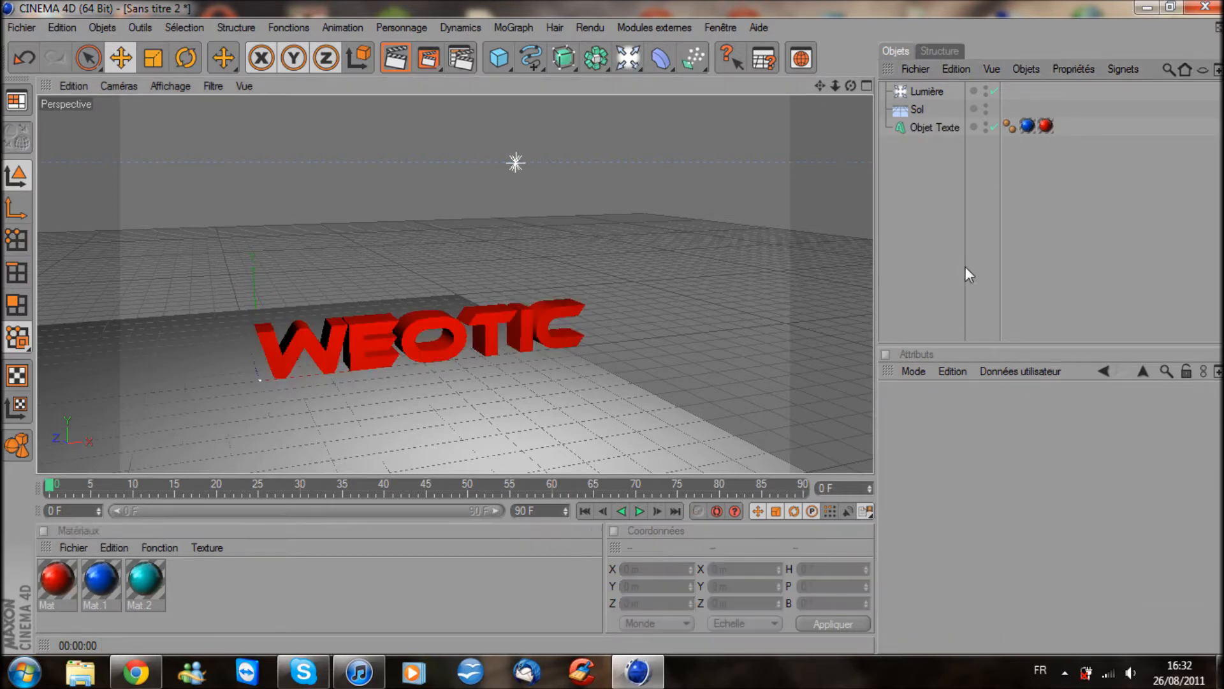
left_click(1045, 126)
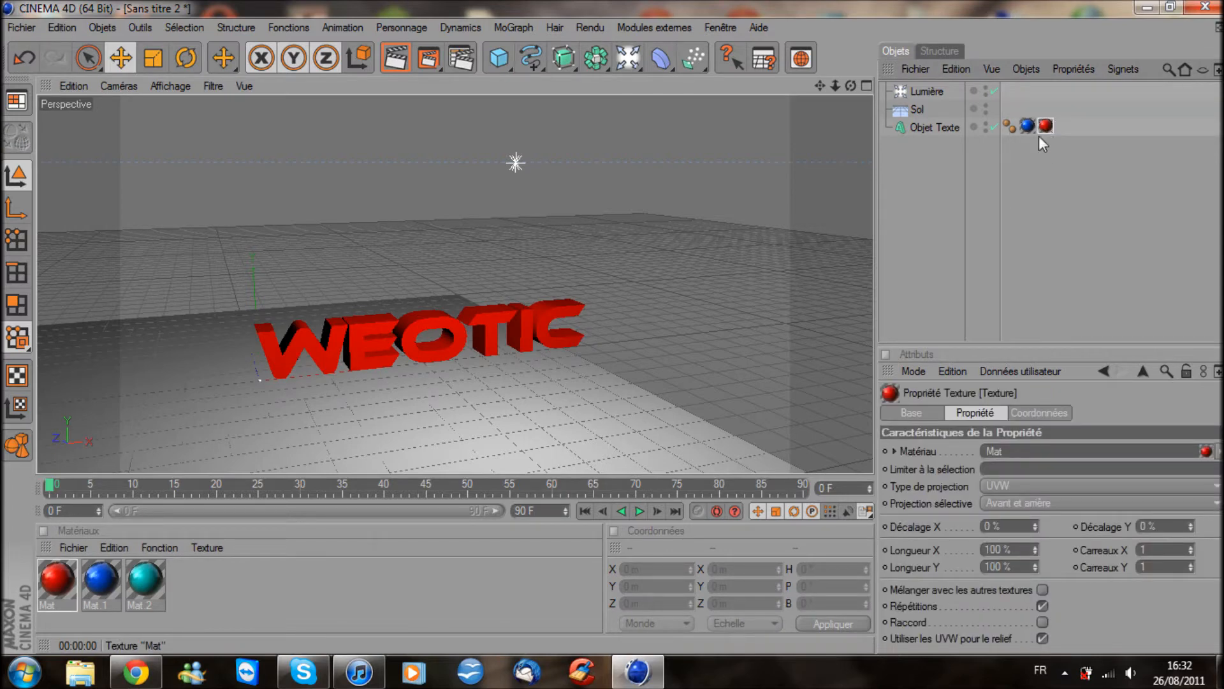
left_click(1028, 127)
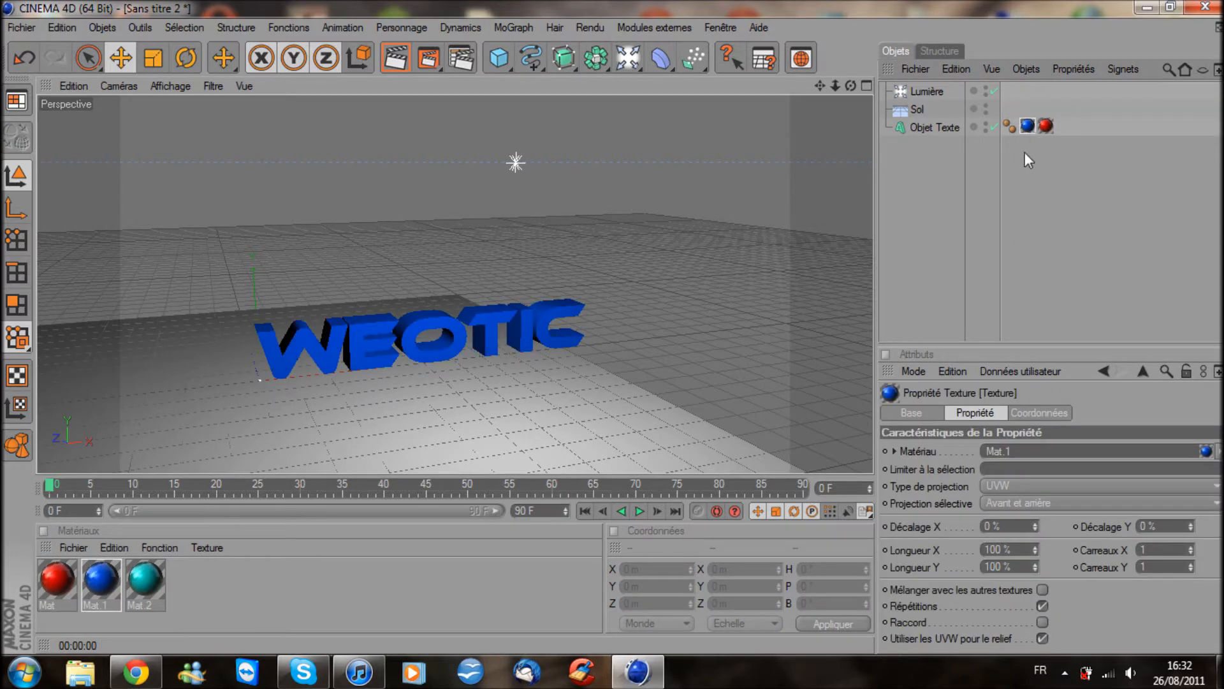
left_click(1046, 126)
left_click(1020, 216)
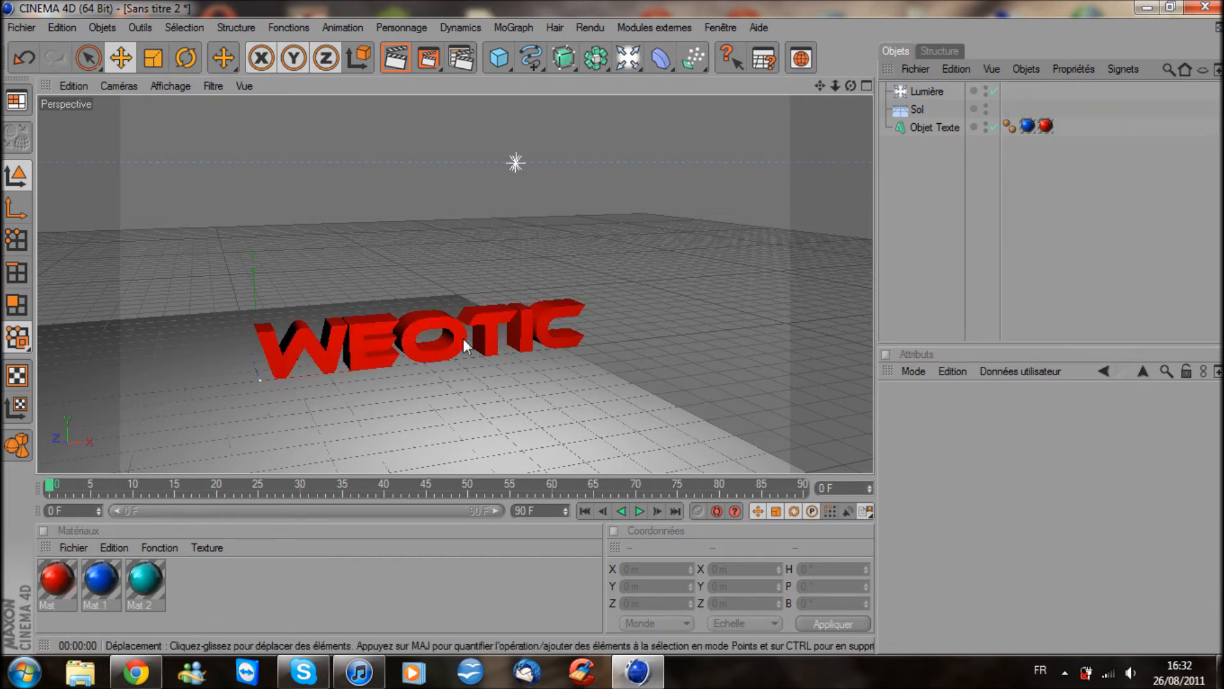
left_click(1028, 126)
left_click(1045, 126)
left_click(1028, 126)
left_click(1046, 125)
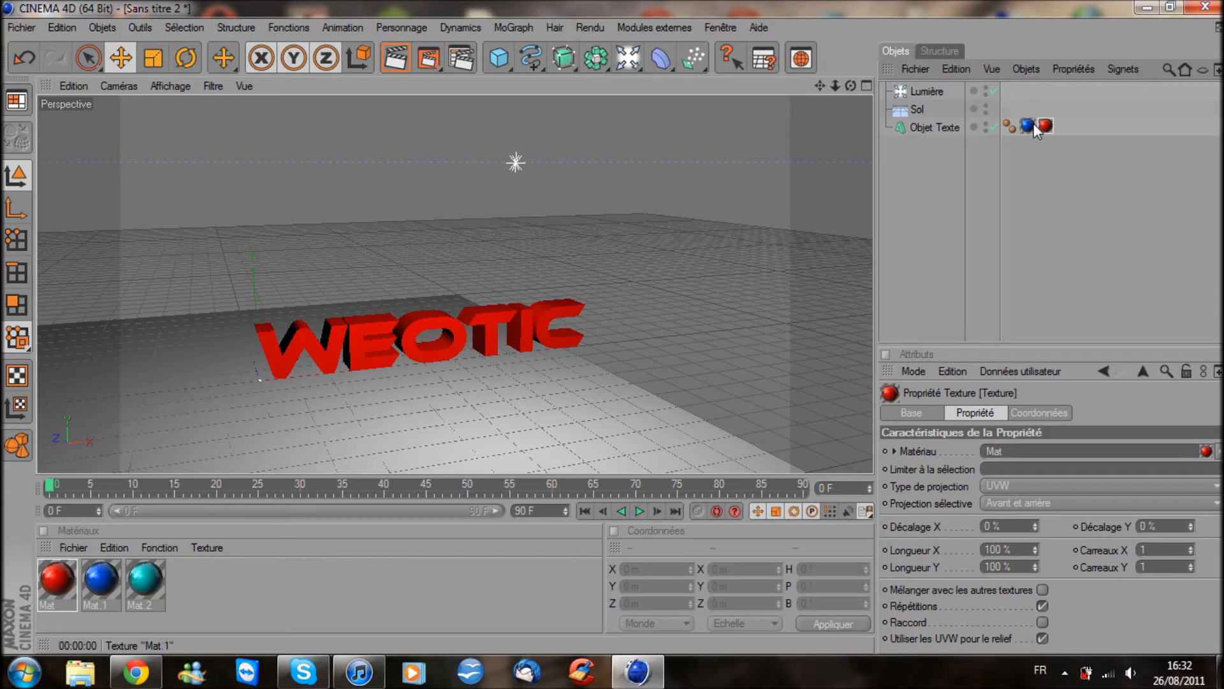
left_click(1028, 127)
left_click(1045, 126)
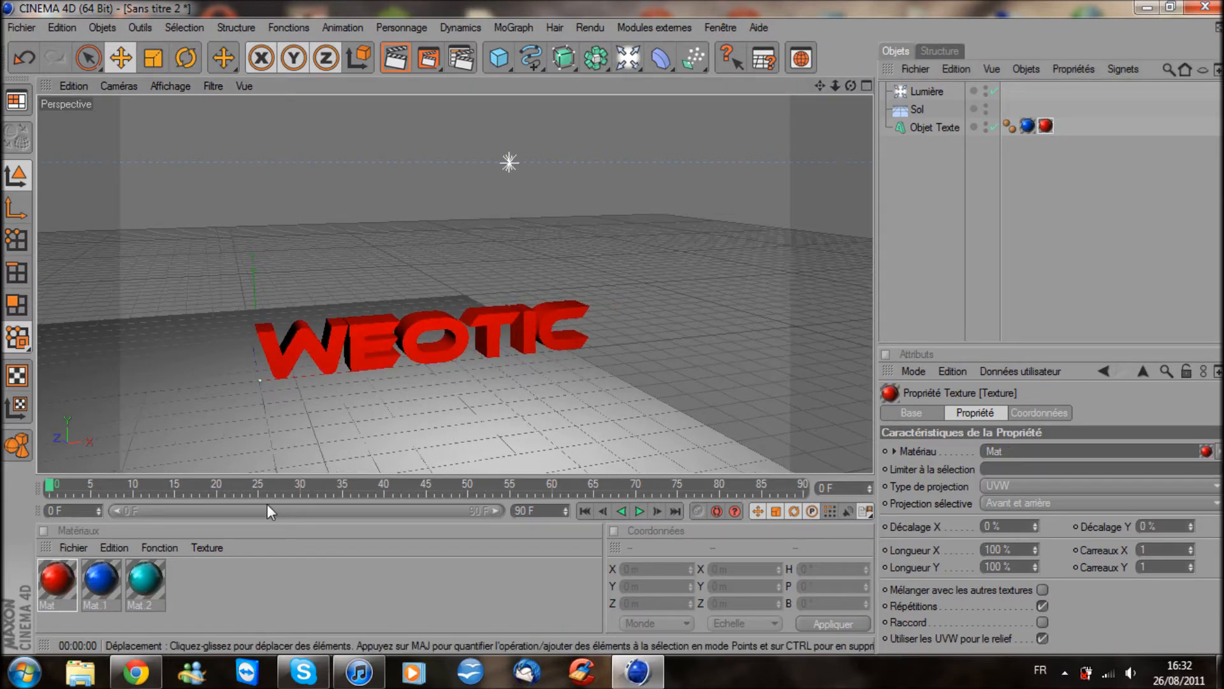
left_click(151, 589)
left_click(258, 592)
left_click_drag(485, 289, 487, 292, "alt")
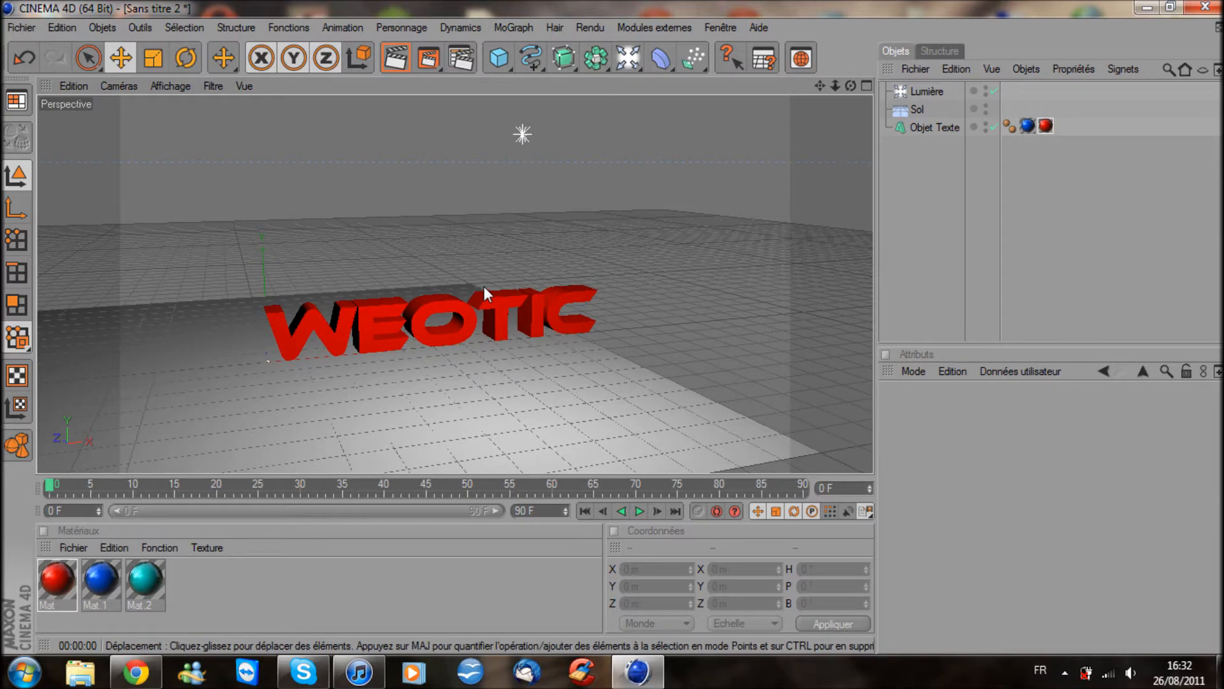
In the render settings, choose the HDV/HDTV 720 29.97 output preset and set the image range to Toutes les images
left_click(465, 64)
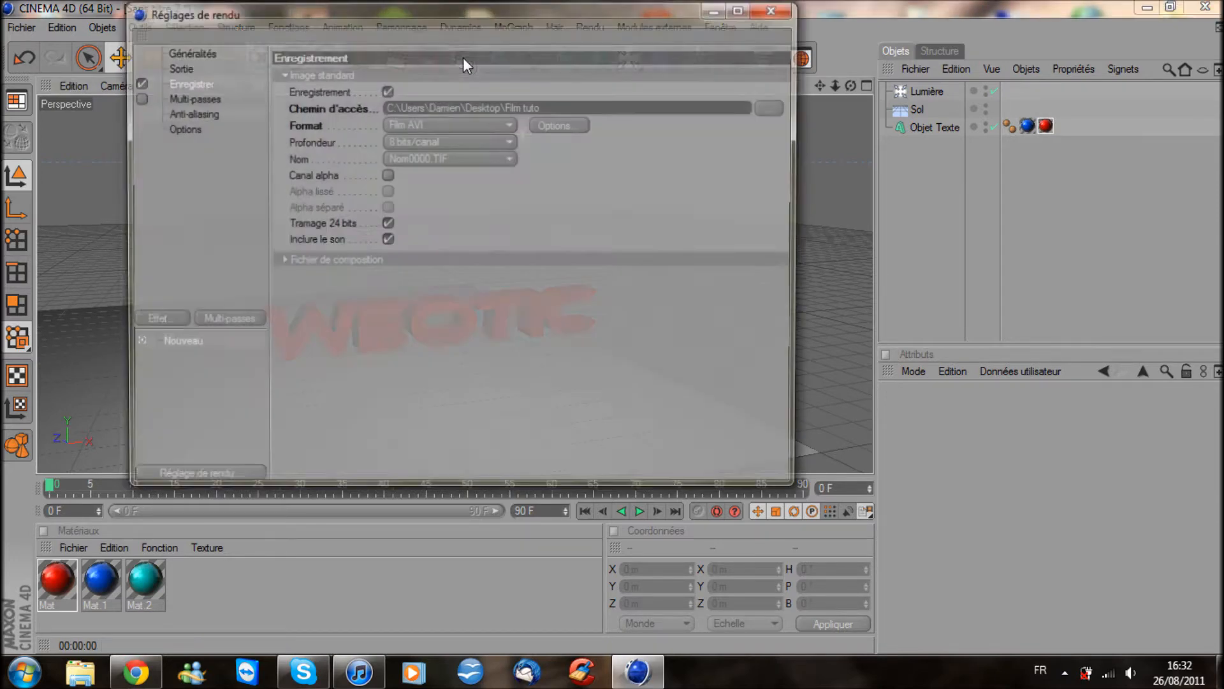
left_click_drag(477, 13, 457, 97)
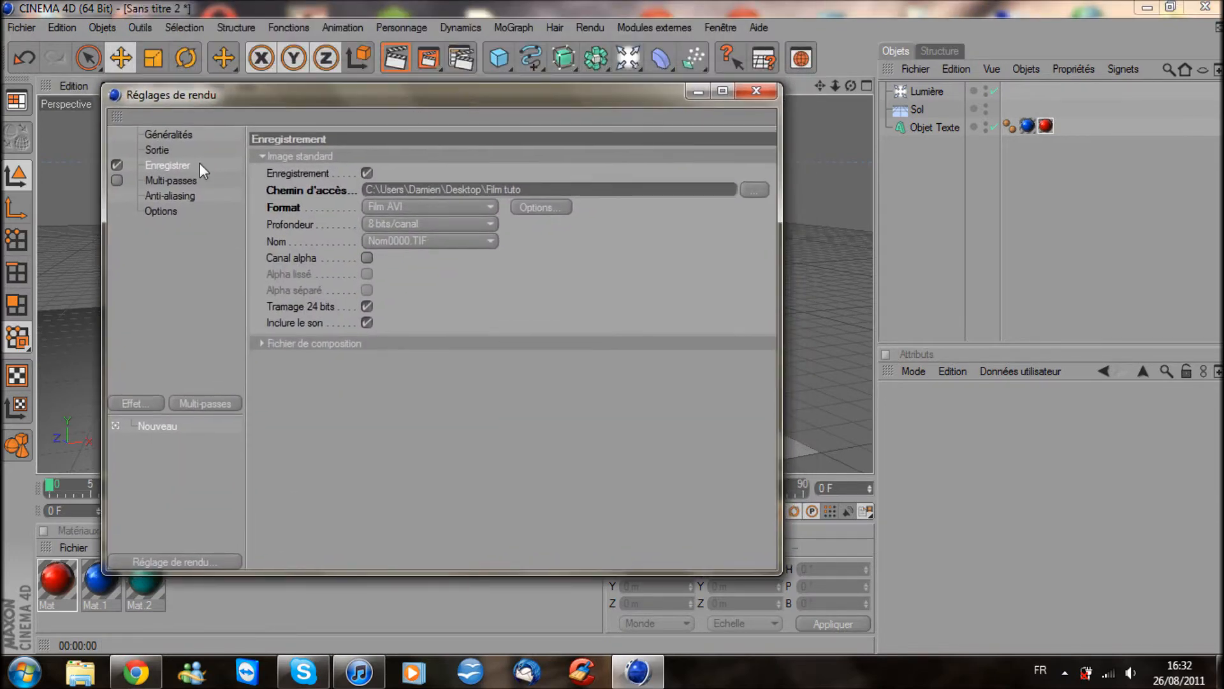
left_click(148, 151)
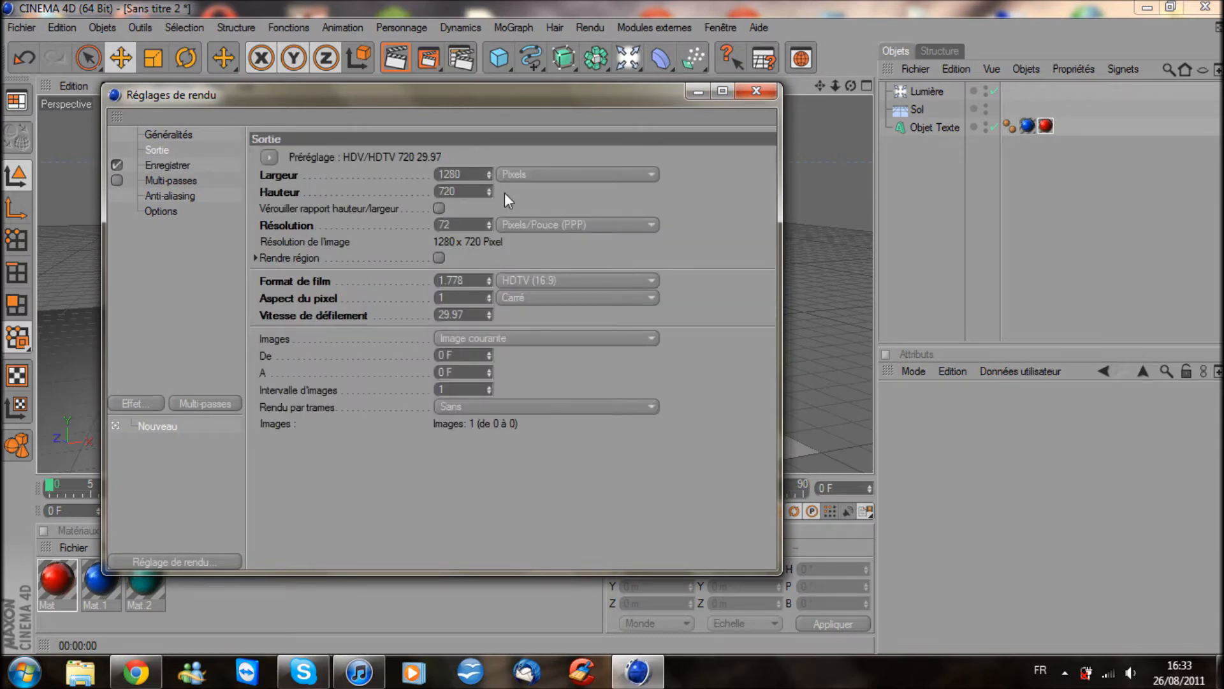
left_click(269, 159)
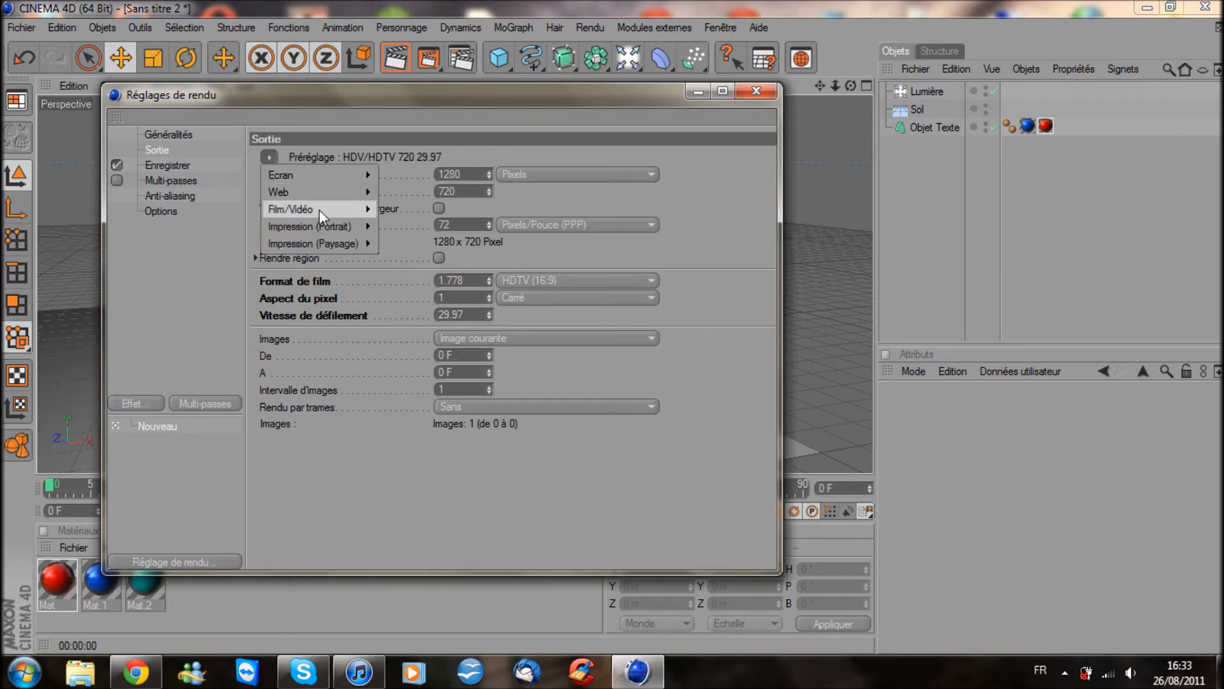
mouse_move(318, 211)
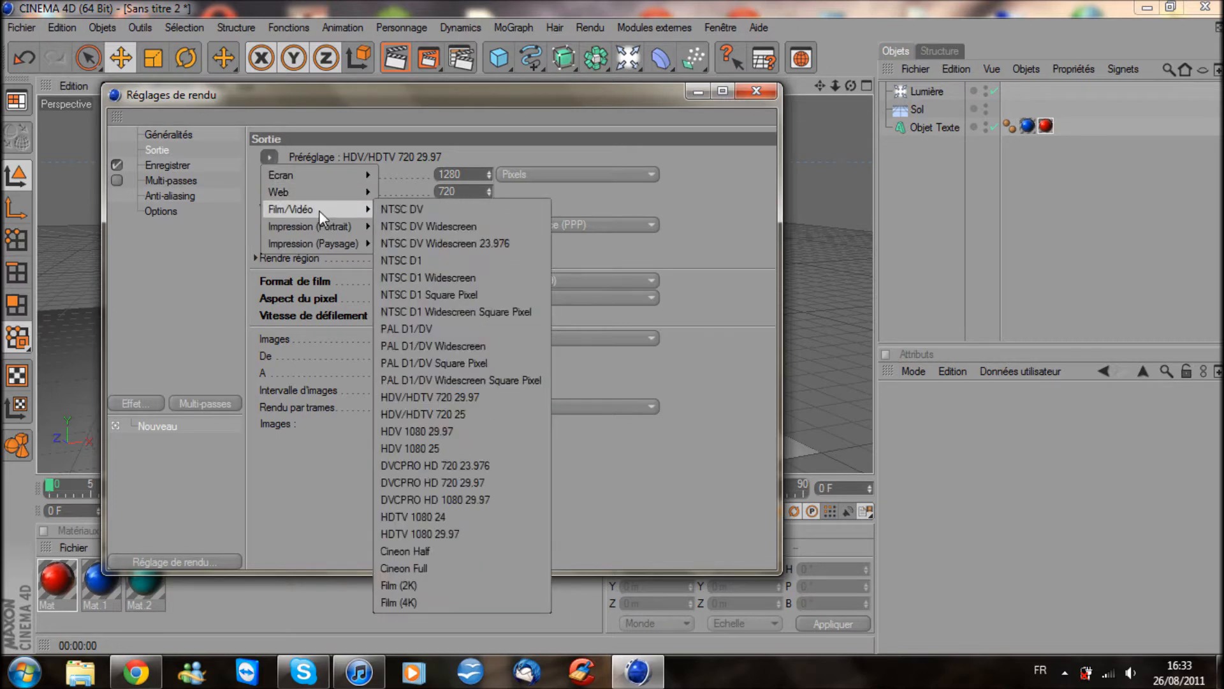
left_click(476, 400)
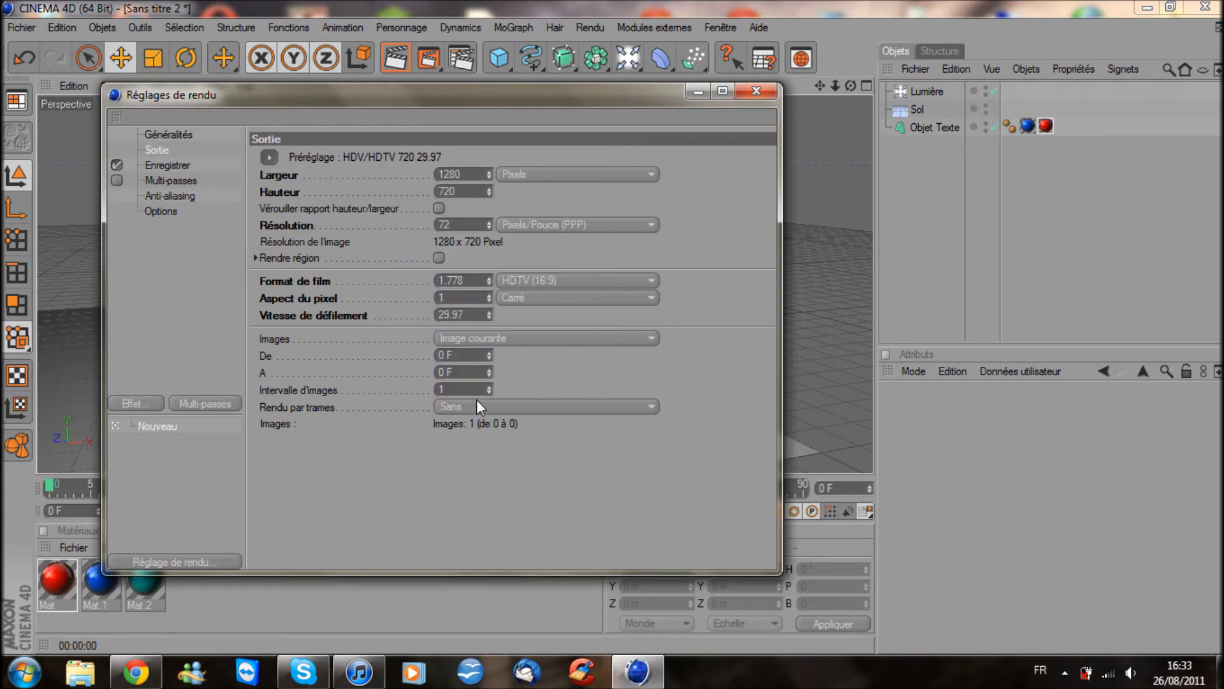
left_click(561, 339)
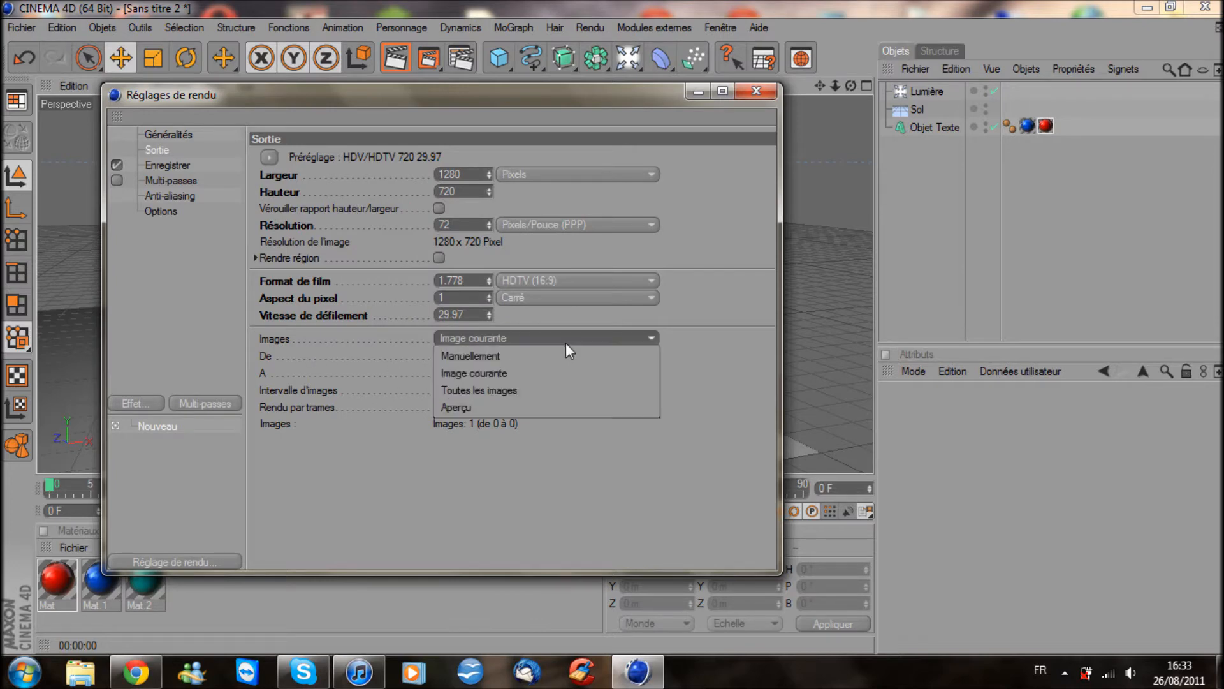
left_click(535, 389)
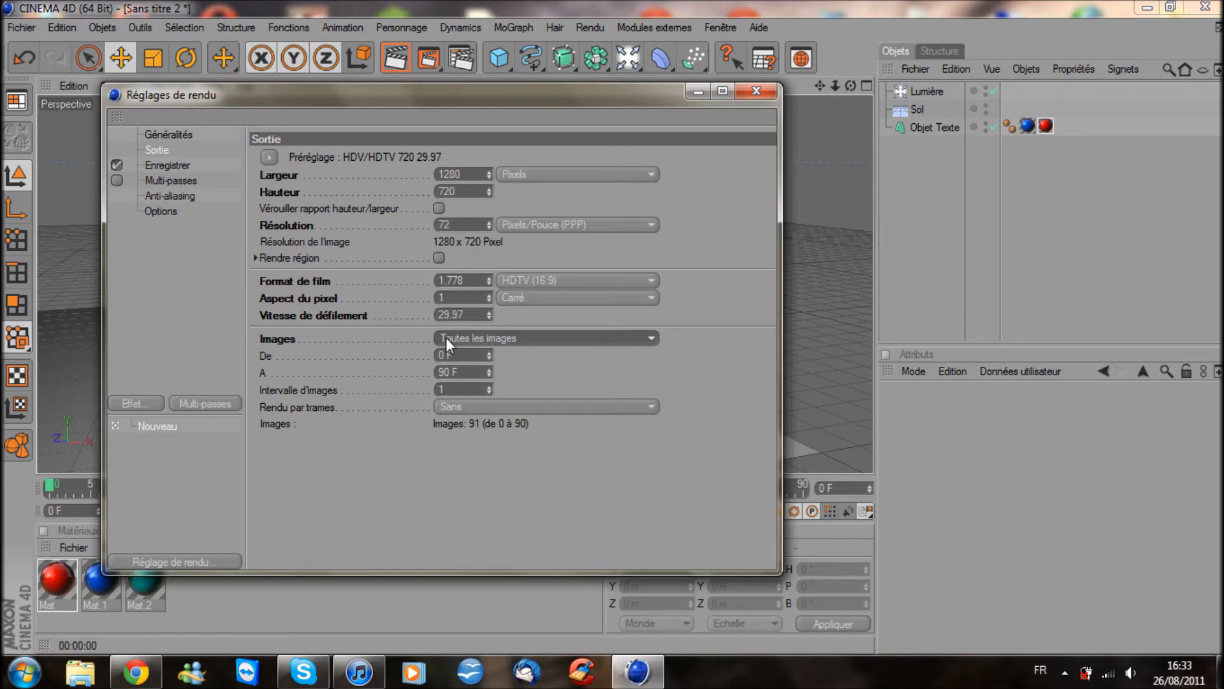
Set the render's save format to Film AVI and close the render settings
left_click(172, 175)
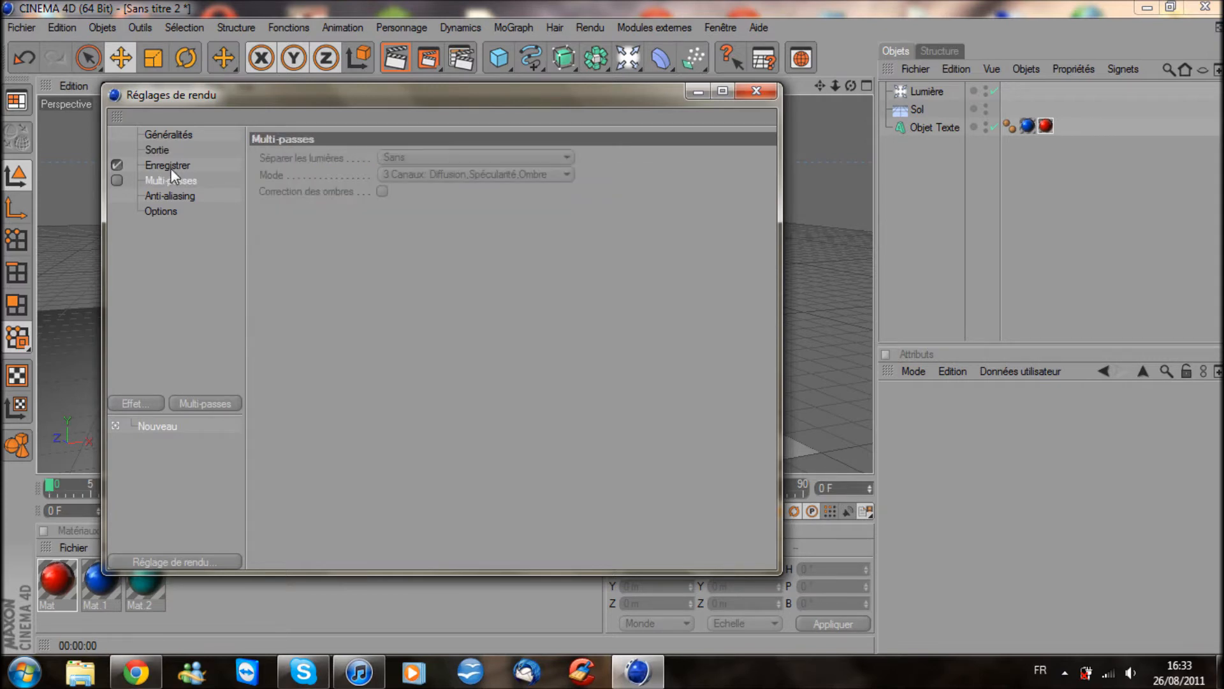
left_click(171, 168)
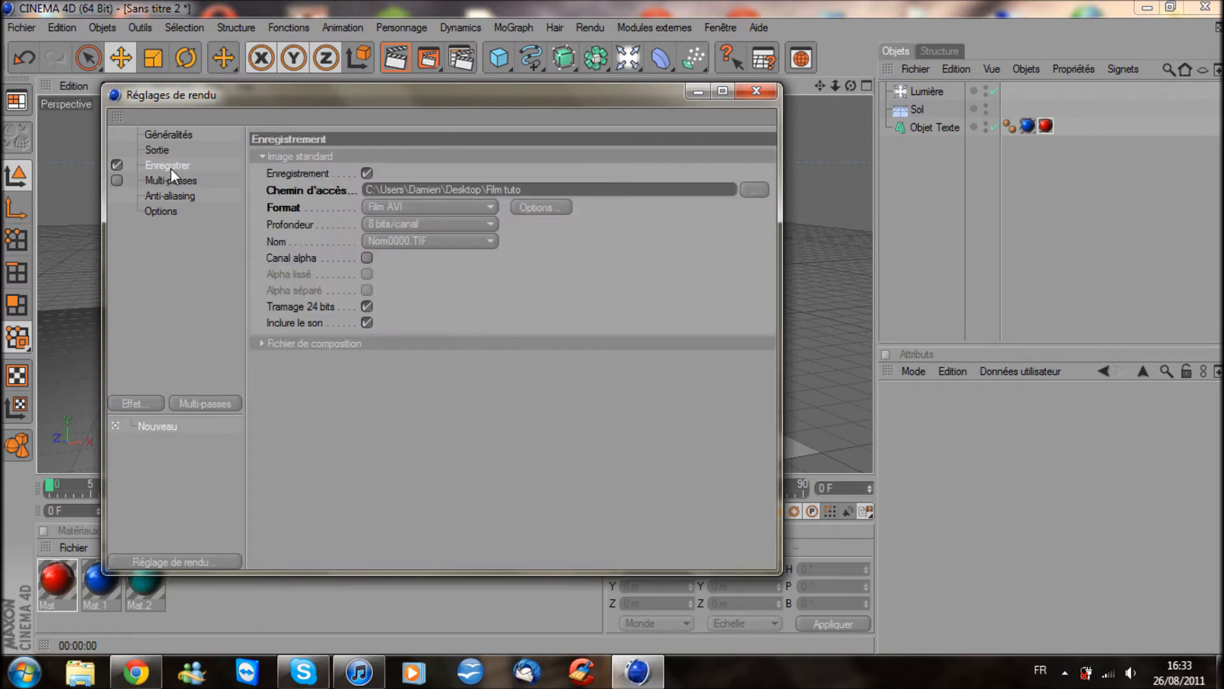
left_click(395, 207)
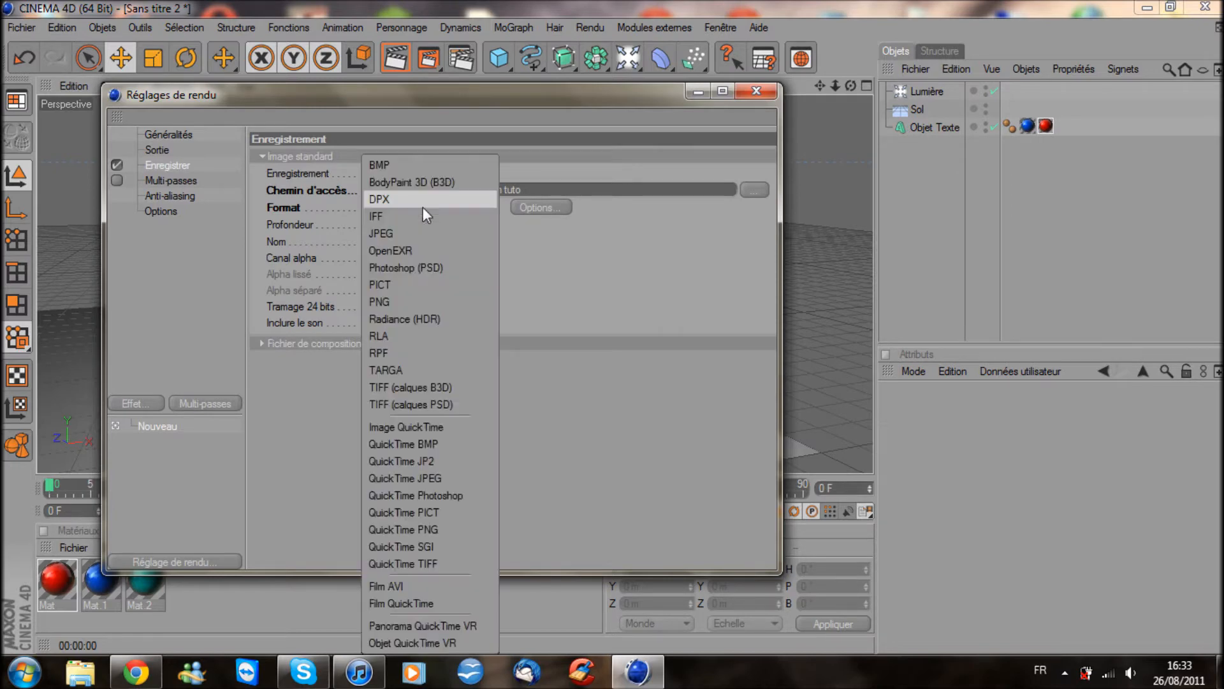
left_click(402, 584)
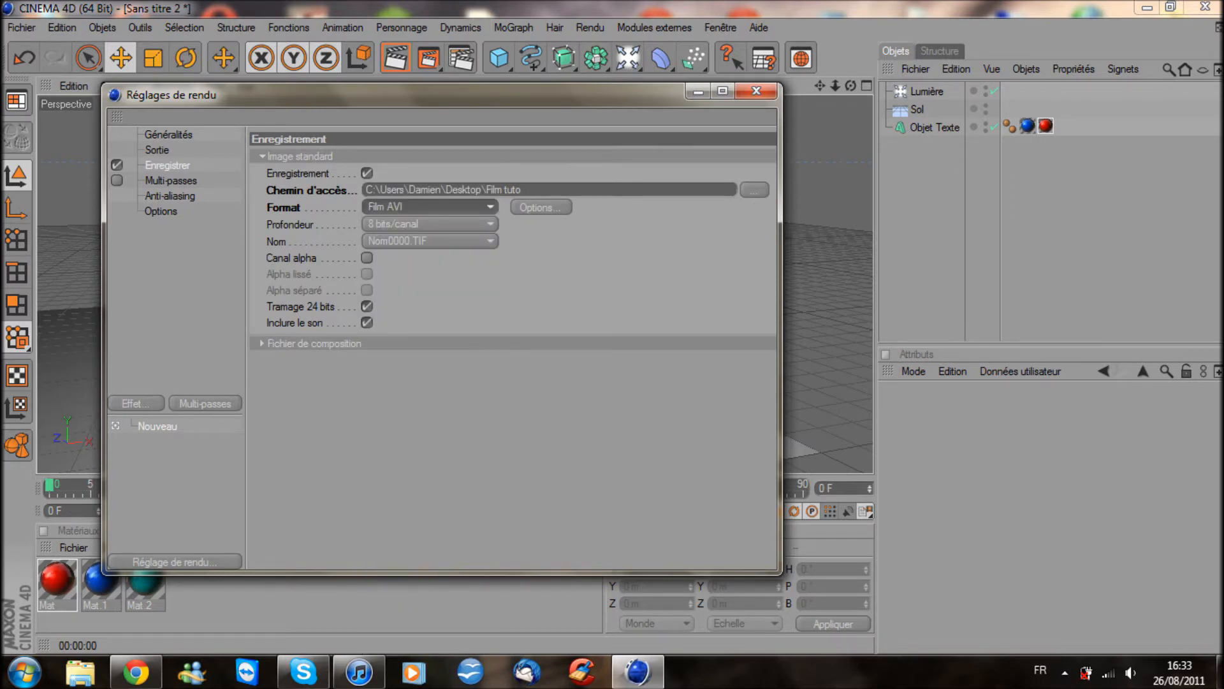
left_click(756, 93)
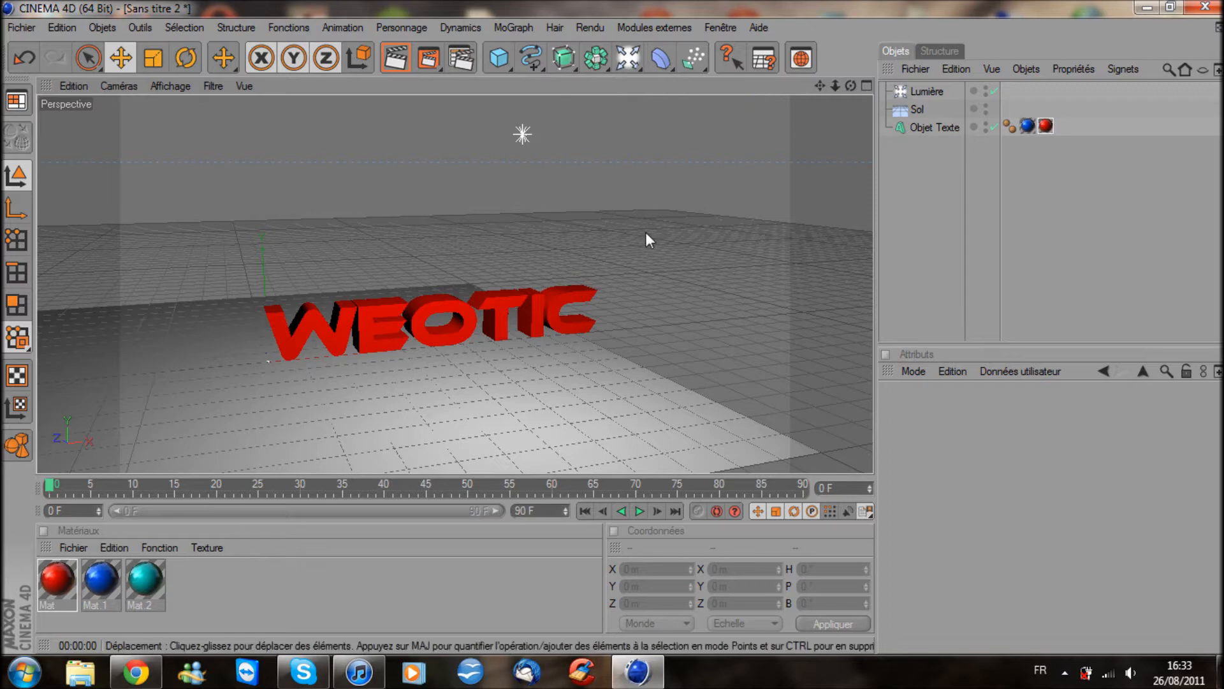
Add a second MoGraph text object to the scene and set its depth to 107
left_click_drag(644, 229, 682, 223, "alt")
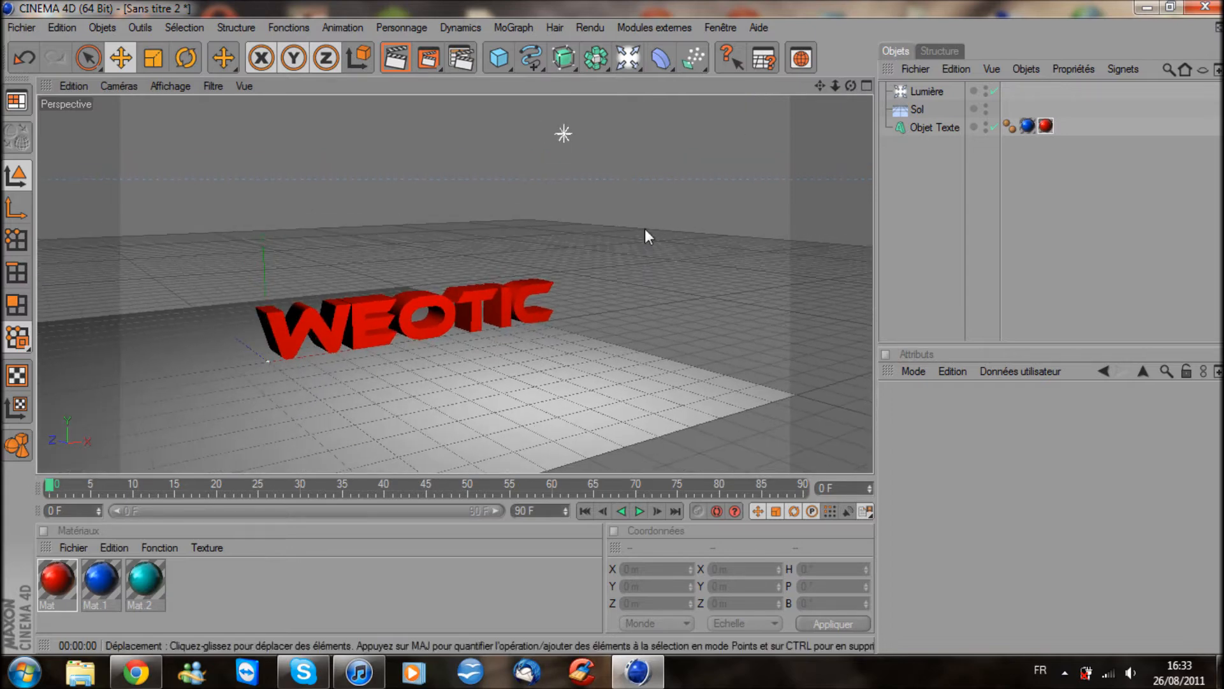
middle_click_drag(645, 228, 686, 206, "alt")
left_click_drag(631, 237, 639, 256, "alt")
middle_click_drag(631, 237, 606, 237, "alt")
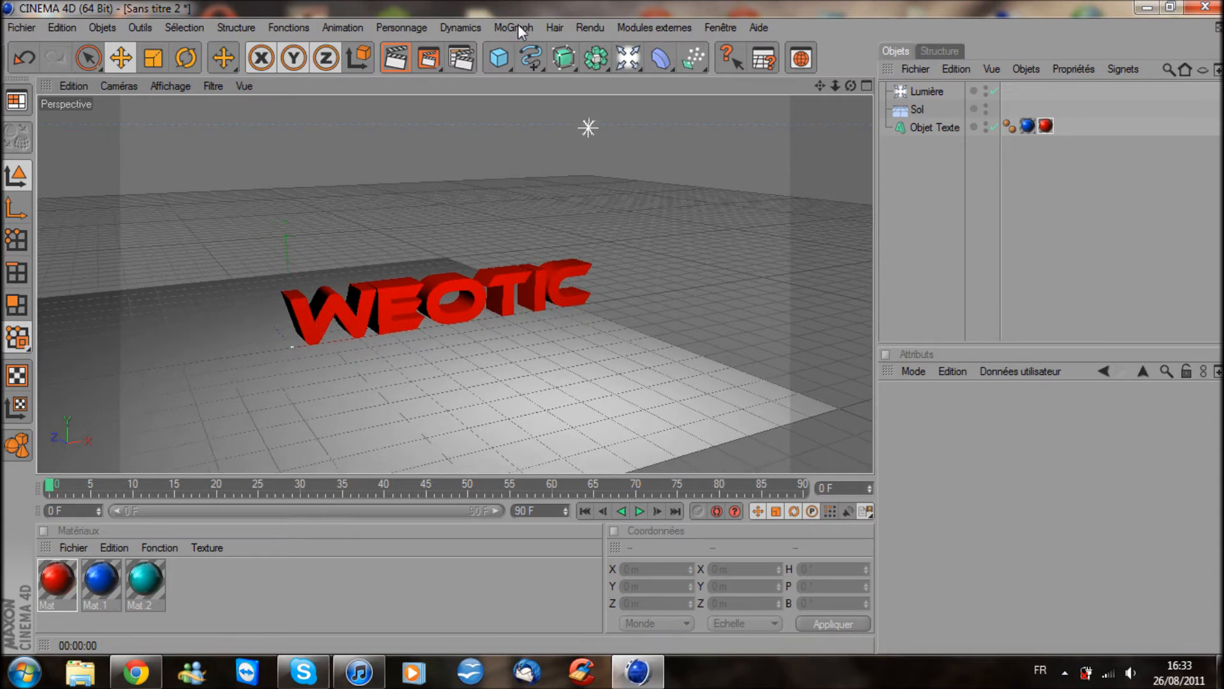
left_click(514, 26)
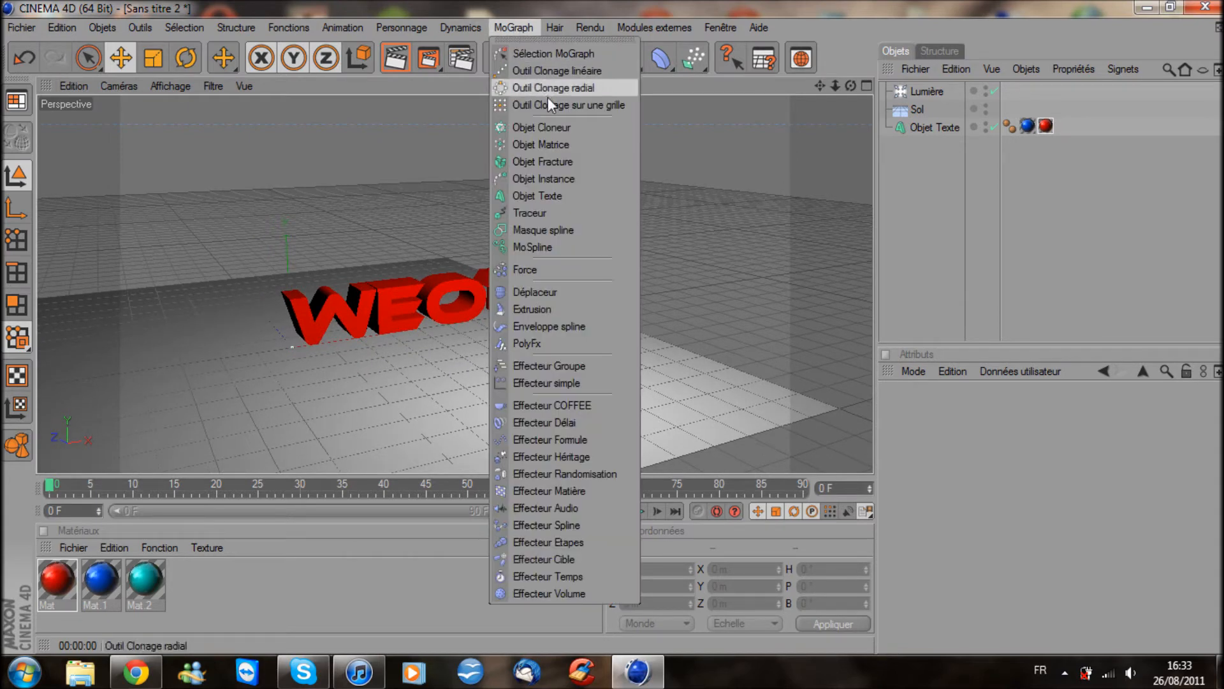
left_click(542, 196)
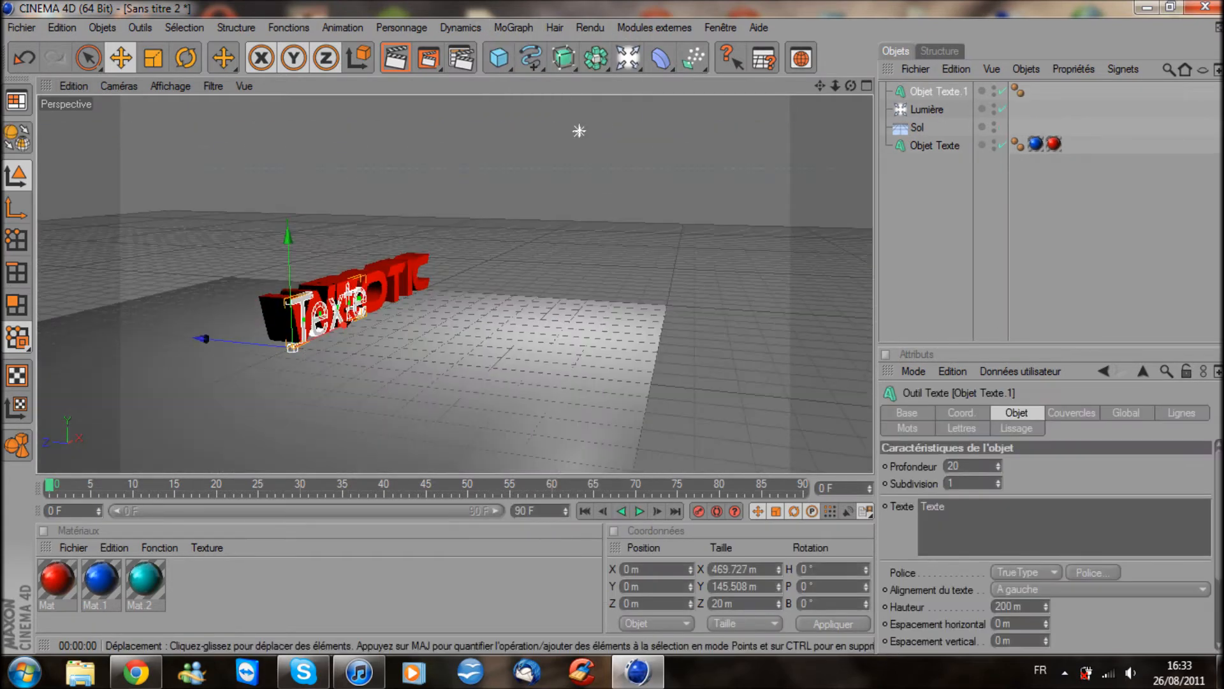
left_click_drag(566, 320, 591, 332, "alt")
left_click_drag(996, 467, 998, 420)
left_click_drag(522, 405, 367, 372, "alt")
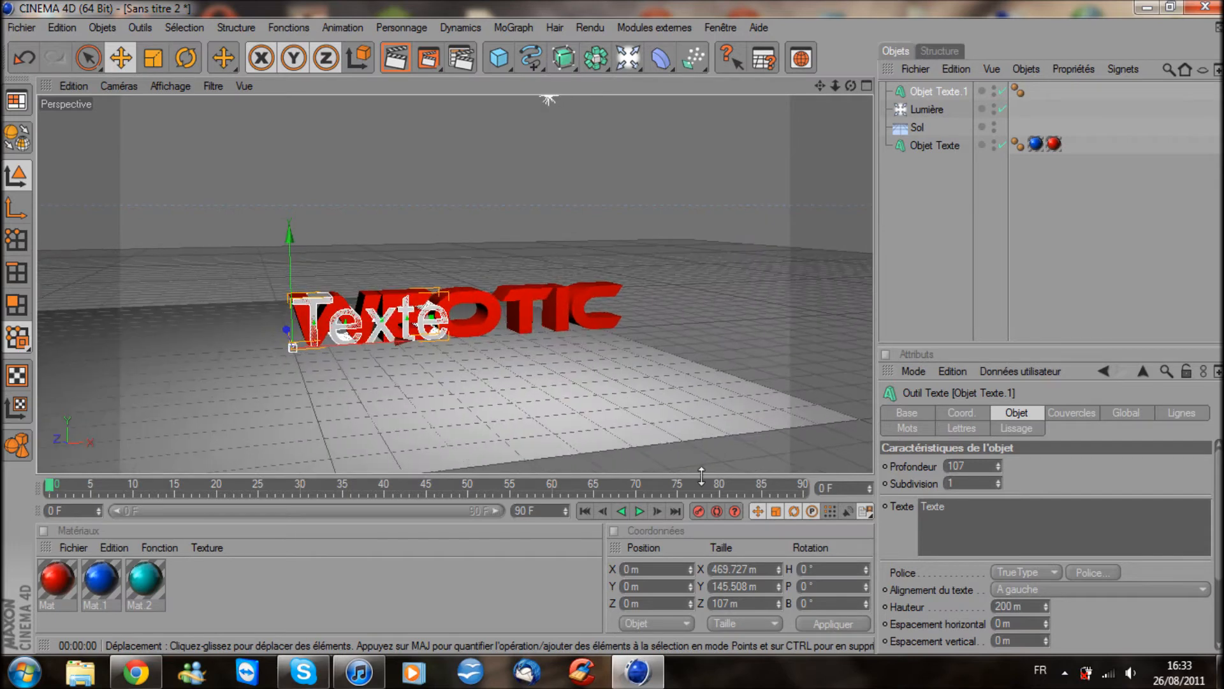
Replace the new text object's default wording with "Tutoriaux"
double_click(933, 506)
key("Caps_Lock")
type("T")
key("Caps_Lock")
type("utoriaux")
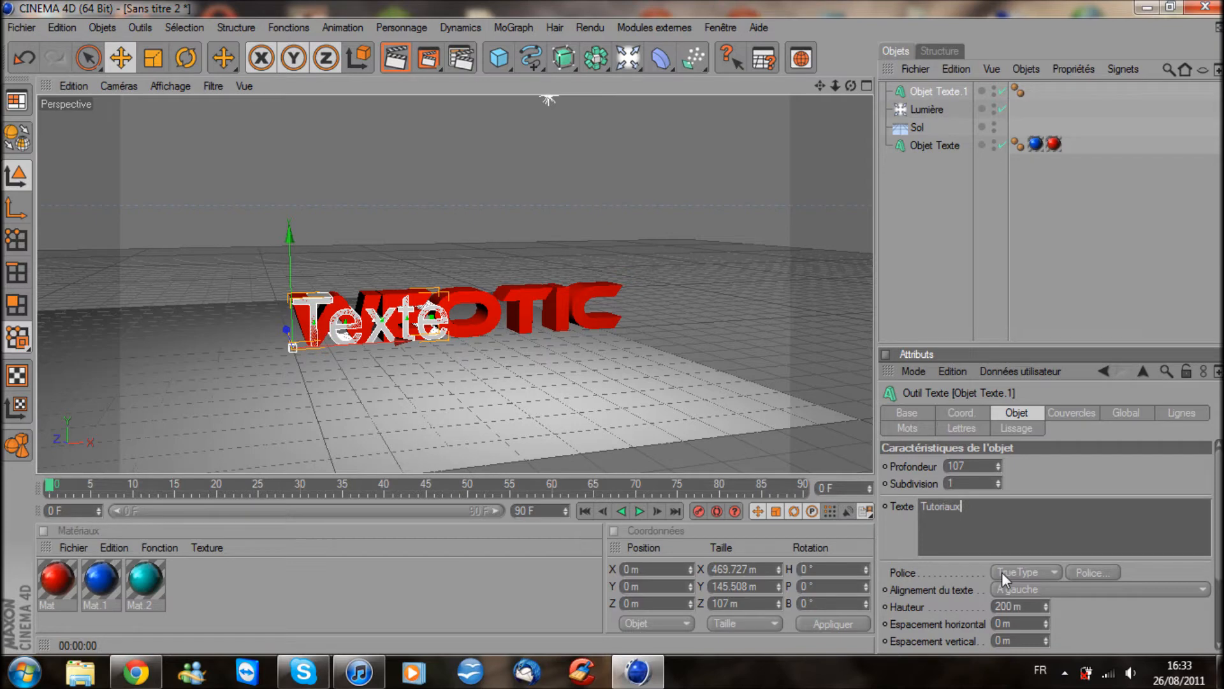
Set the font of the Tutoriaux text to Terminator Two in the Moyen style
left_click(1093, 572)
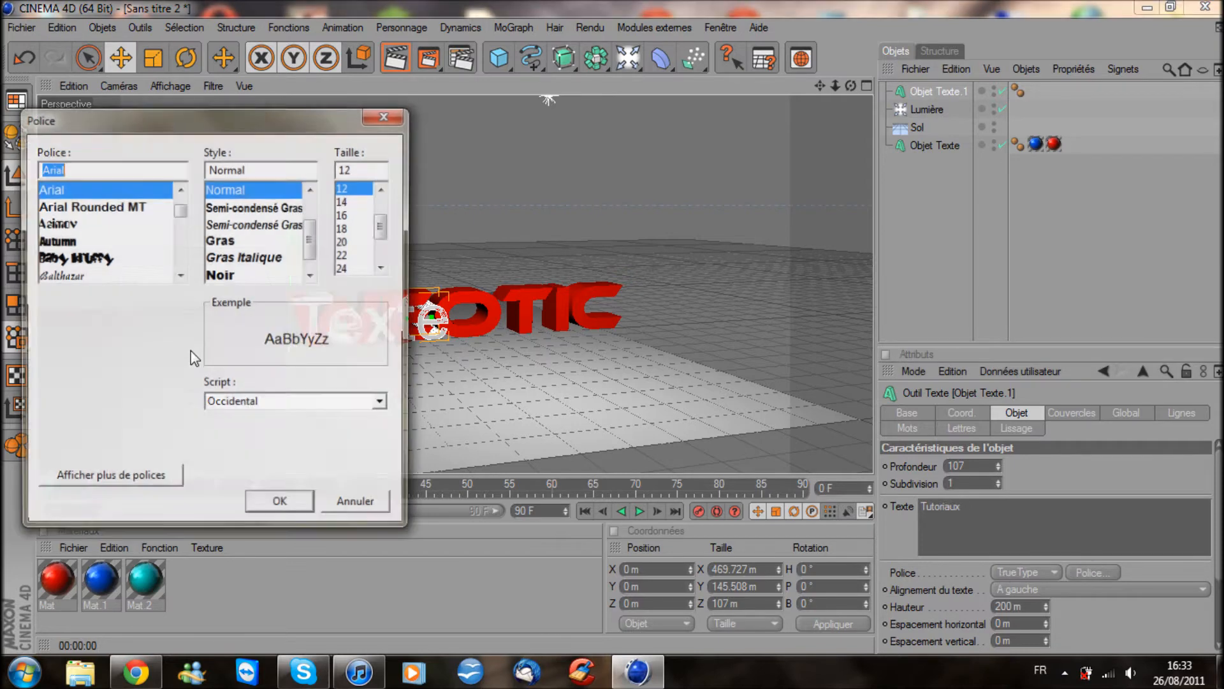
left_click_drag(181, 209, 178, 276)
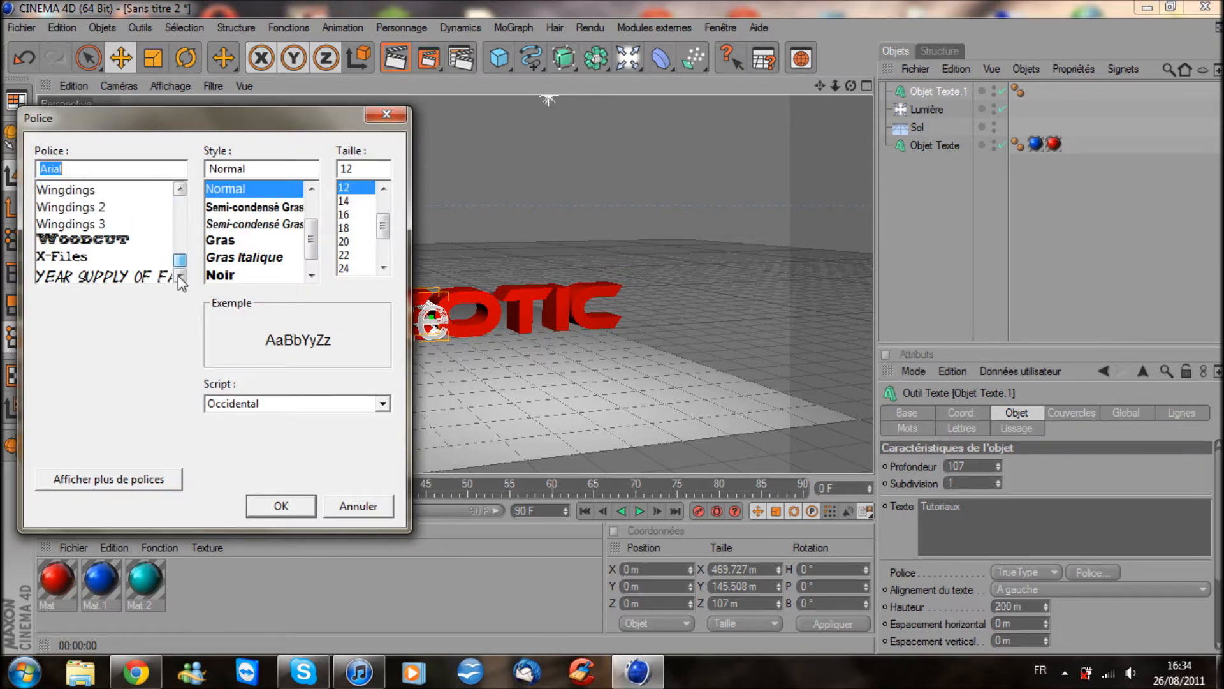
scroll(89, 224, "up", 2)
scroll(93, 228, "up", 7)
scroll(95, 227, "down", 2)
left_click(102, 189)
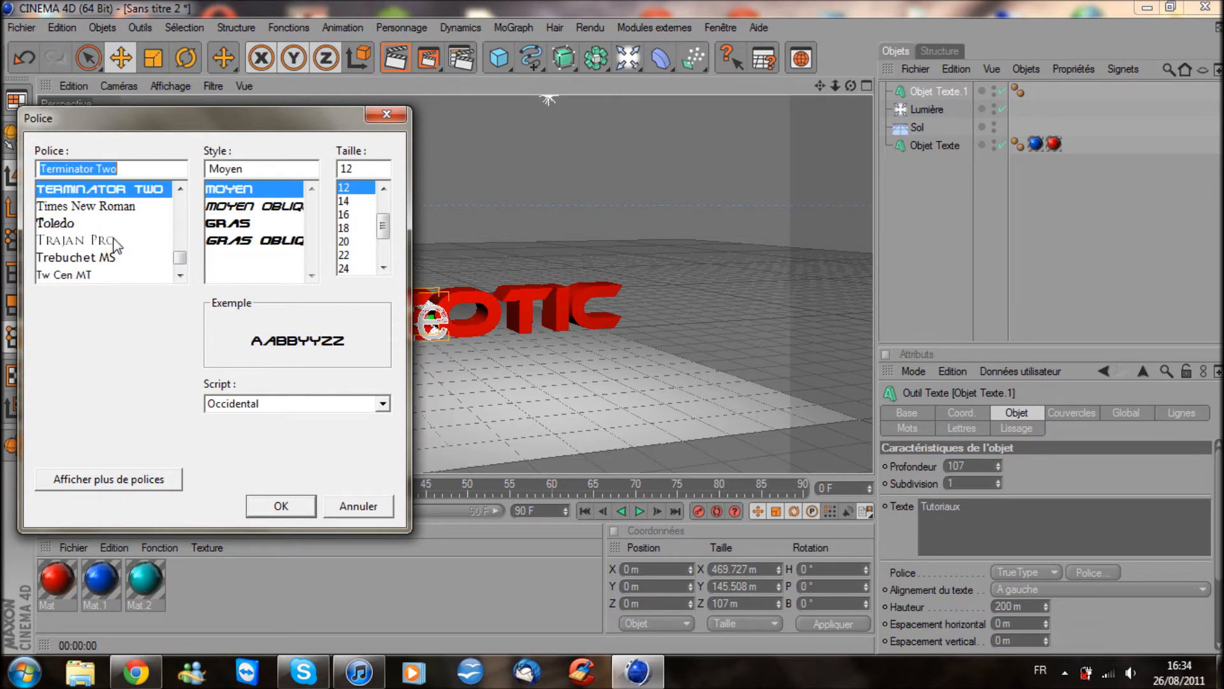
left_click(274, 508)
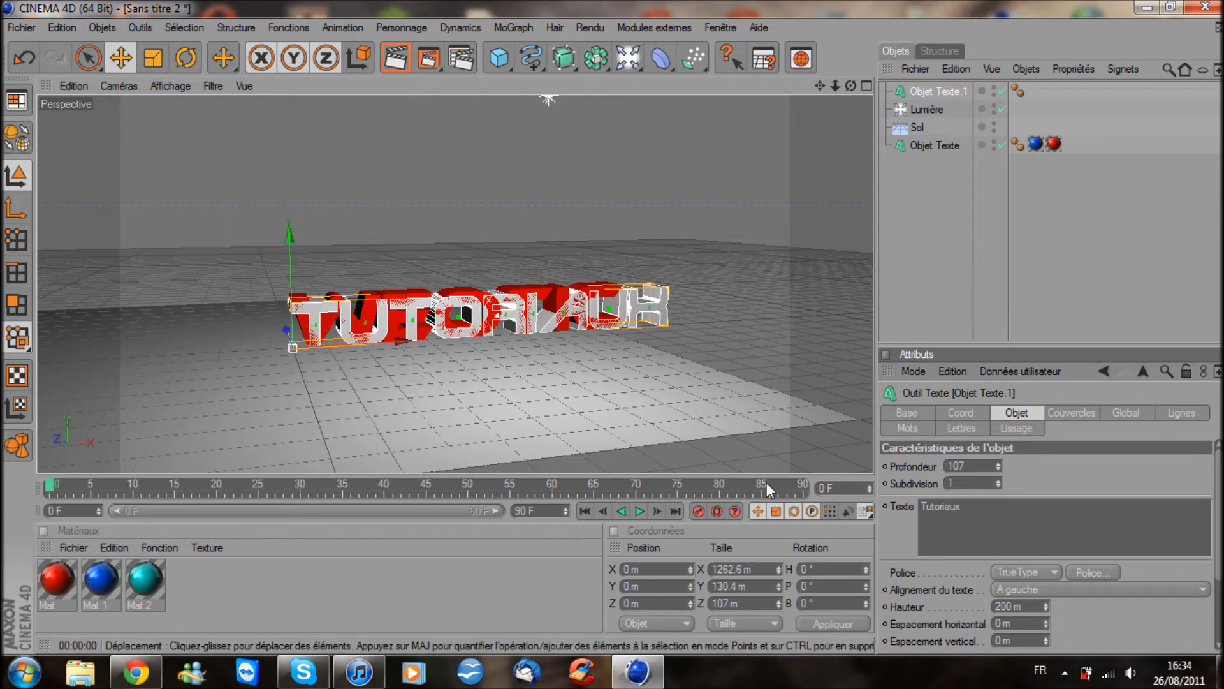
Reduce the Tutoriaux text's height until the object is about 1111 m wide, and apply the turquoise Mat.2 material to it
left_click_drag(1046, 607, 1045, 623)
left_click_drag(156, 590, 939, 92)
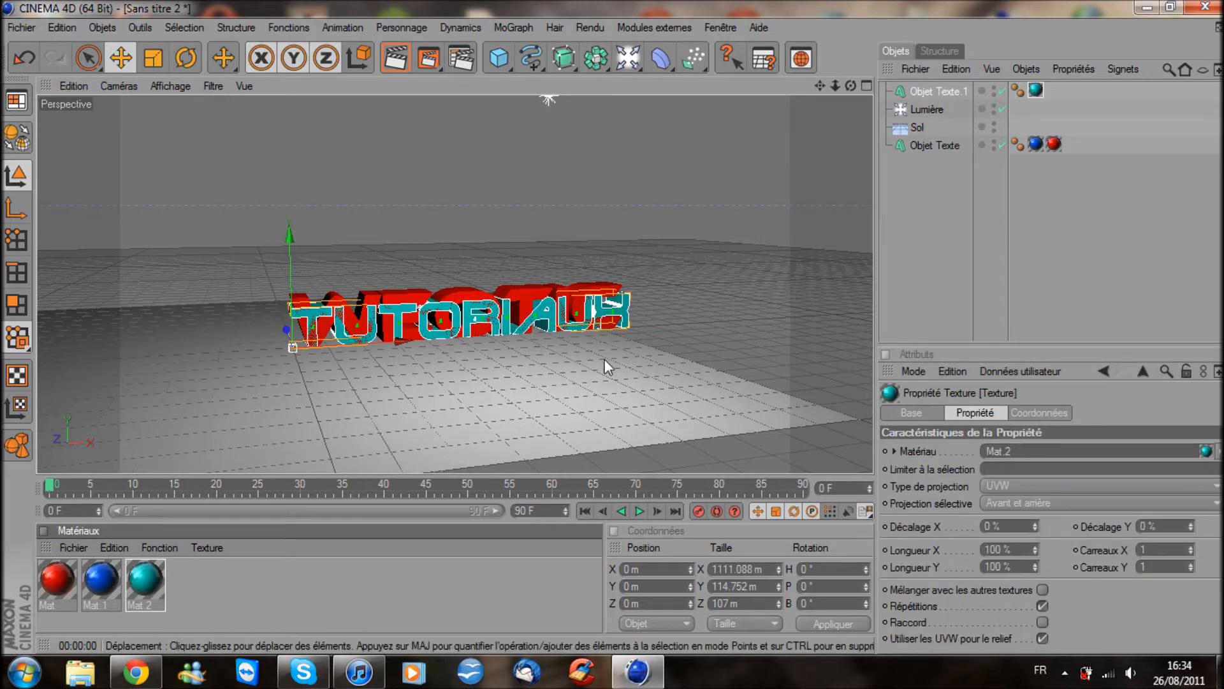
Raise the Tutoriaux text above WEOTIC to about 437 m in Y and render the perspective view
left_click_drag(290, 241, 281, 105)
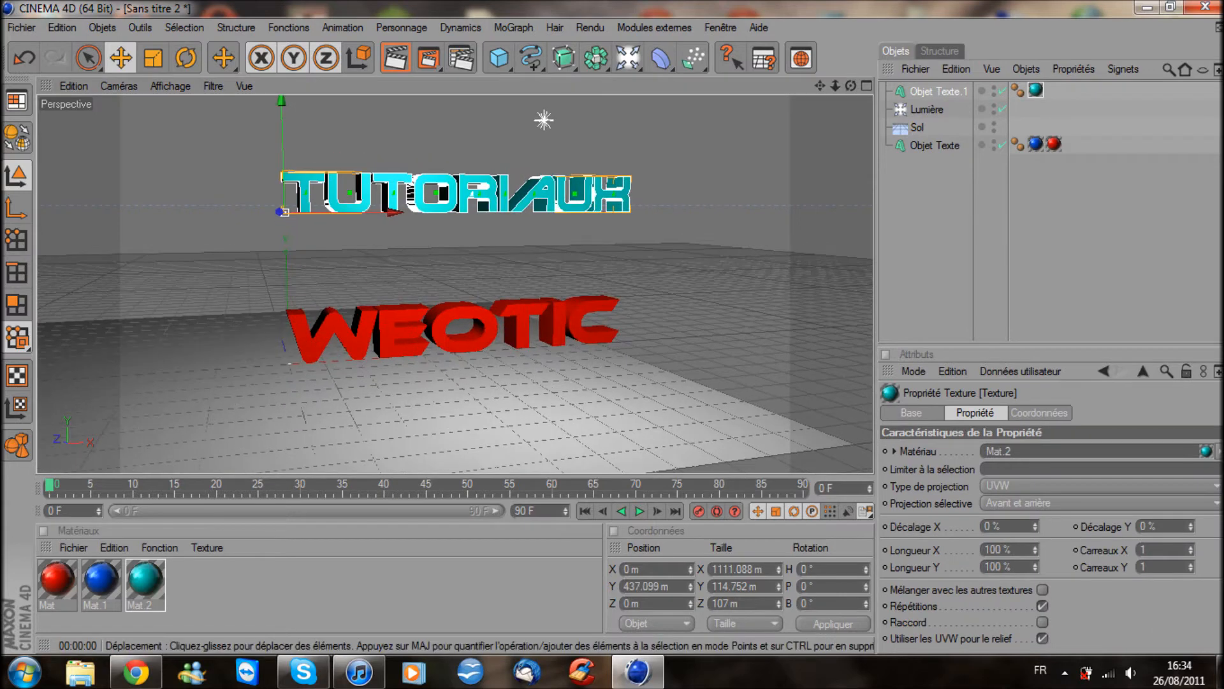
left_click(396, 58)
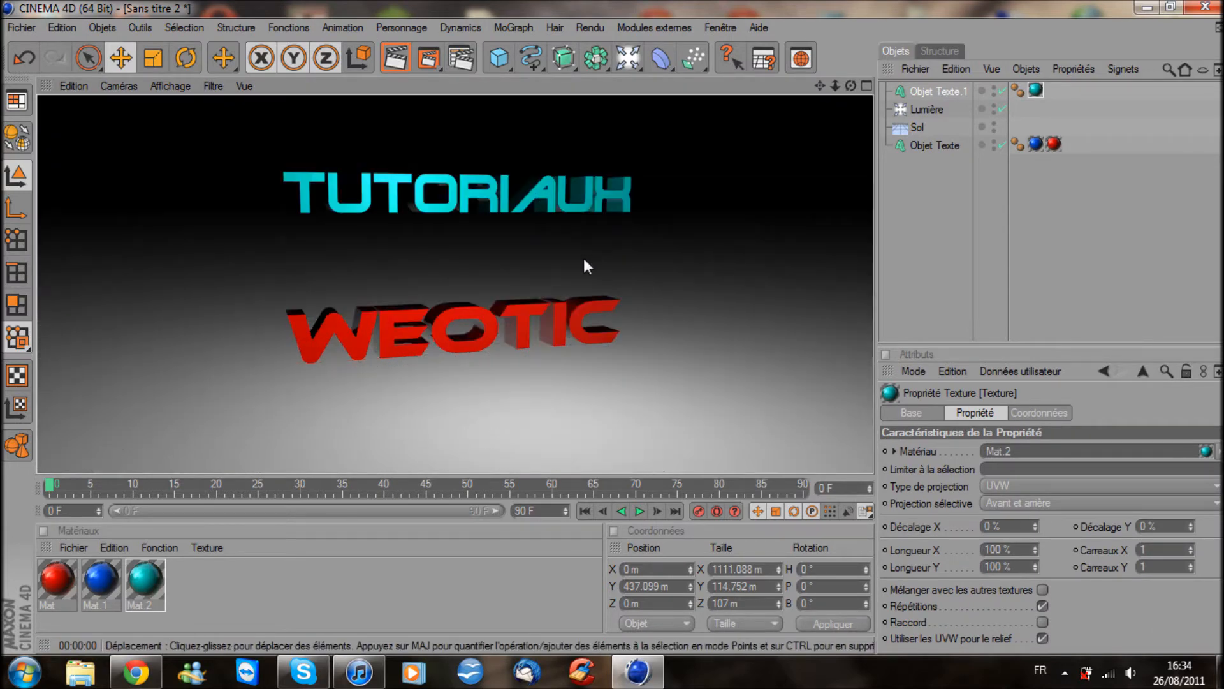
Raise the Tutoriaux text high above WEOTIC to about 1404 m in Y
middle_click_drag(486, 333, 494, 433, "alt")
left_click_drag(289, 237, 289, 67)
middle_click_drag(289, 67, 300, 329, "alt")
left_click_drag(300, 329, 300, 289)
middle_click_drag(301, 288, 288, 137, "alt")
scroll(354, 355, "down", 6)
middle_click_drag(381, 373, 366, 313, "alt")
left_click_drag(381, 369, 344, 373, "alt")
middle_click_drag(380, 370, 391, 436, "alt")
left_click_drag(393, 356, 430, 371, "alt")
mouse_move(365, 180)
left_mouse_down()
mouse_move(365, 153)
mouse_move(364, 186)
left_mouse_up()
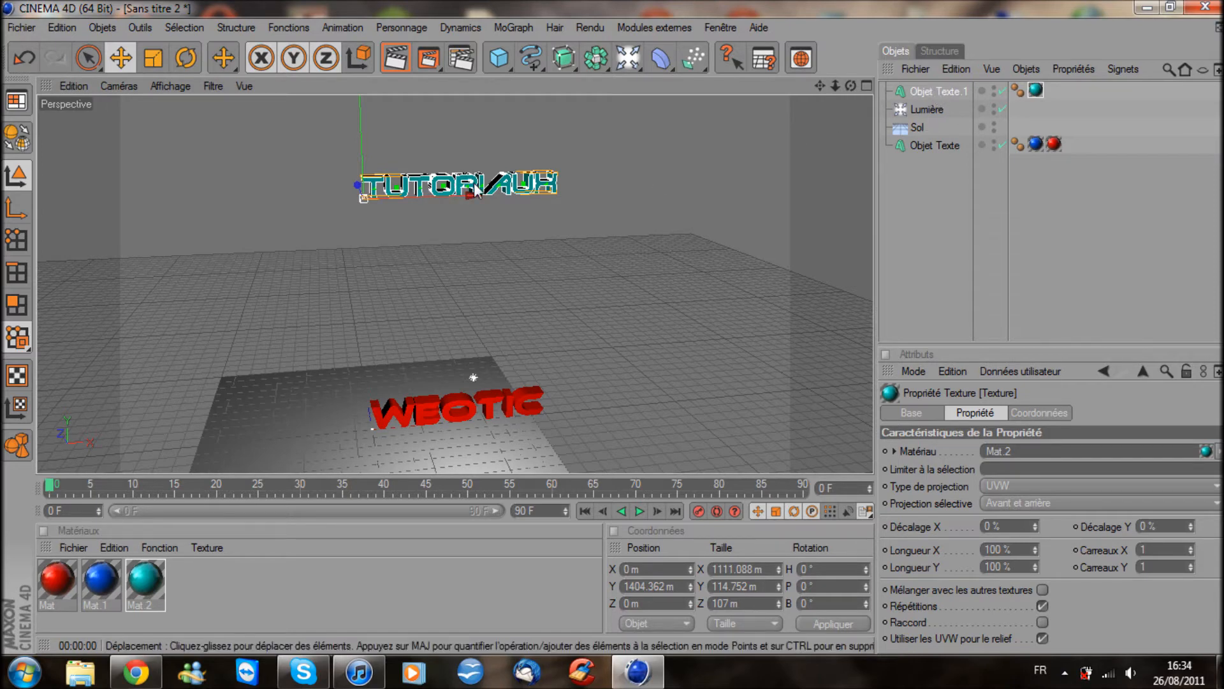
Add a MoGraph Fracture object and make the Tutoriaux text (Objet Texte.1) its child
left_click(515, 28)
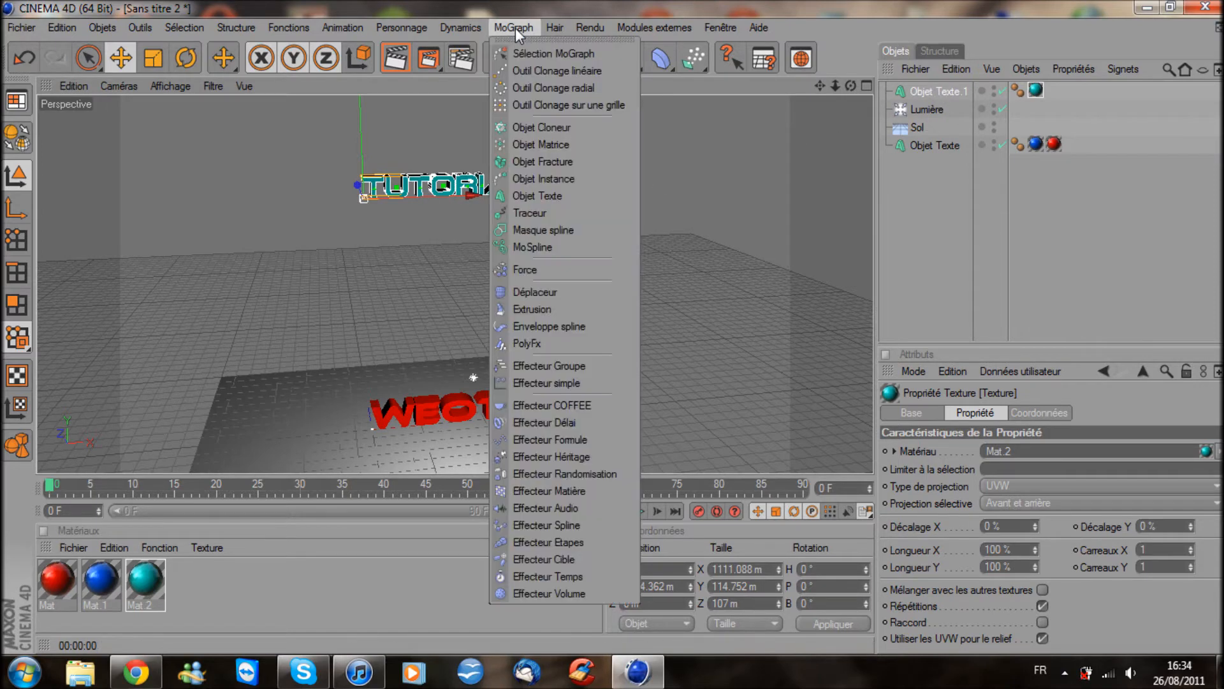
left_click(552, 162)
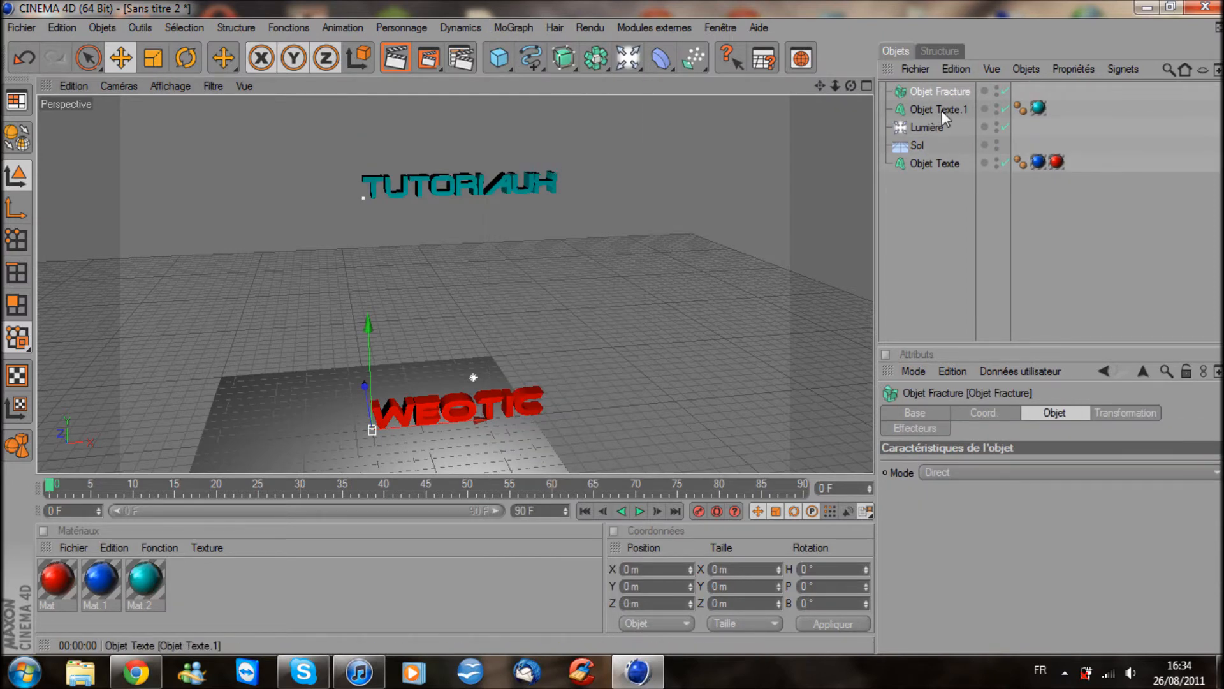
left_click_drag(942, 109, 943, 90)
left_click(943, 90)
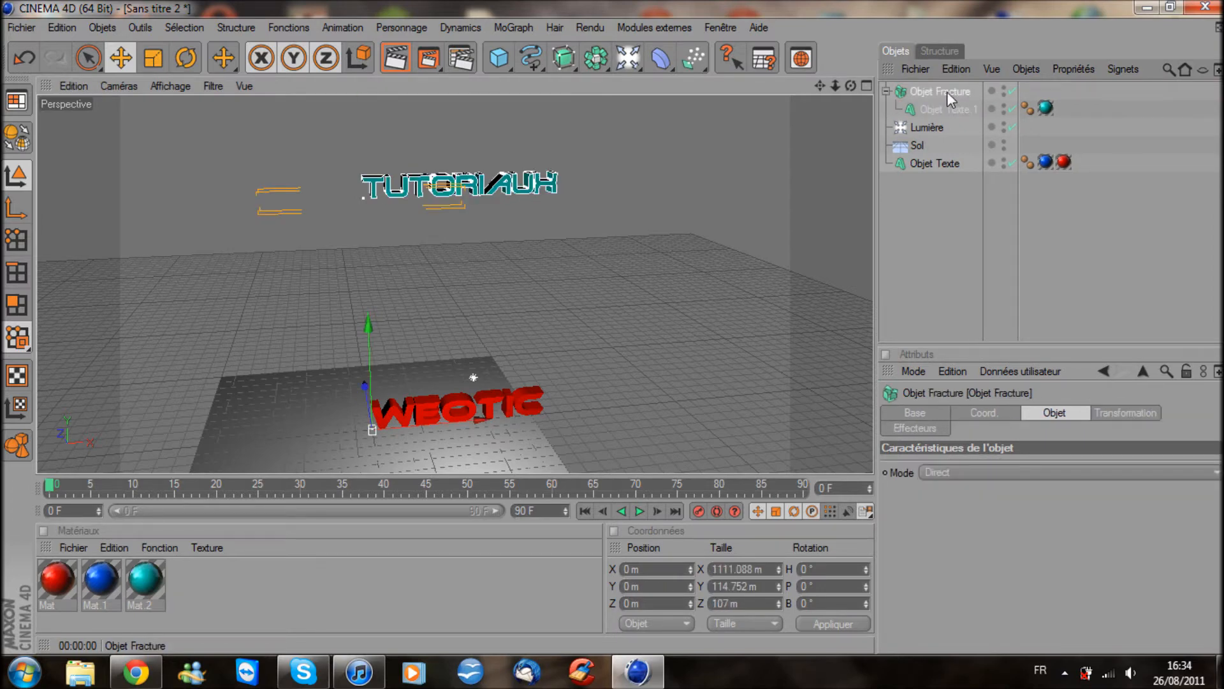
Add a MoGraph rigid body property to the Fracture object and show its dynamics settings, keeping the trigger on Immédiatement
right_click(947, 92)
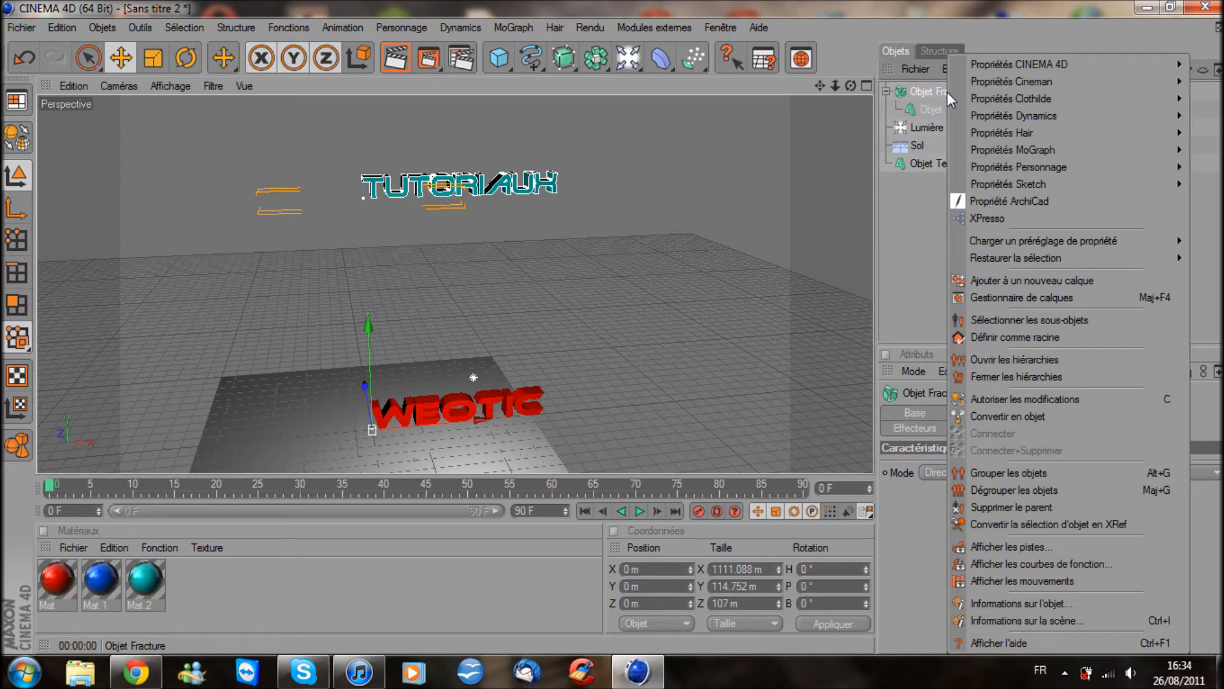
mouse_move(1051, 150)
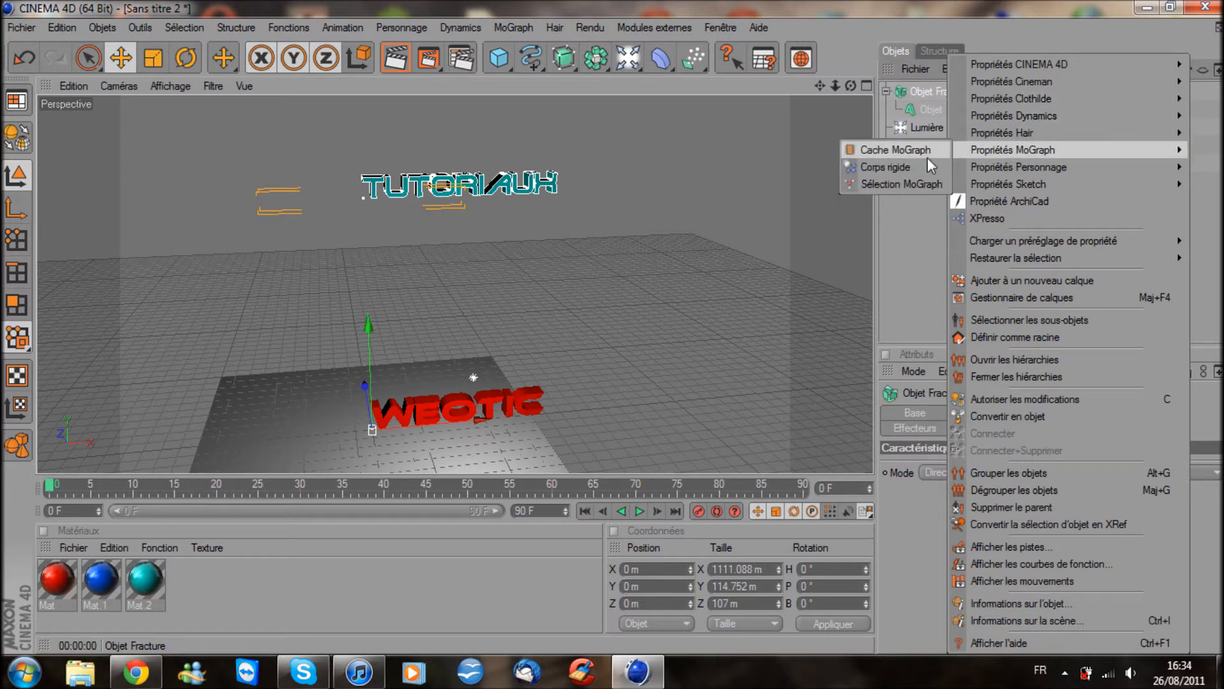
left_click(892, 167)
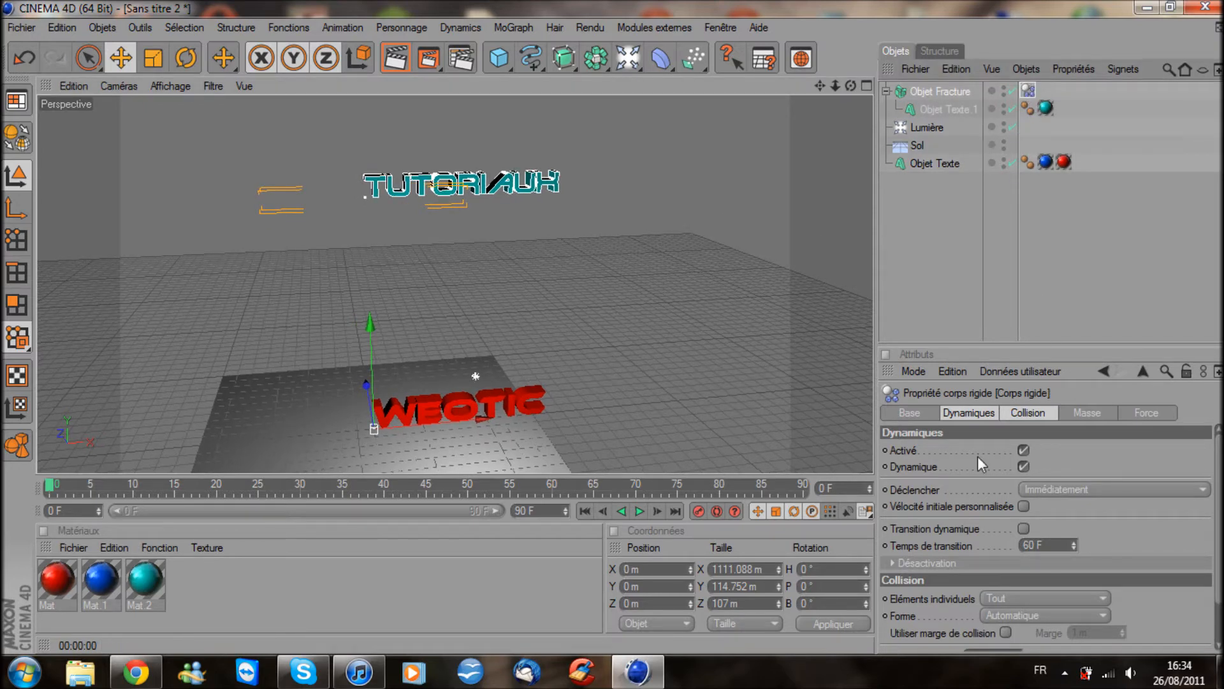
left_click(968, 413)
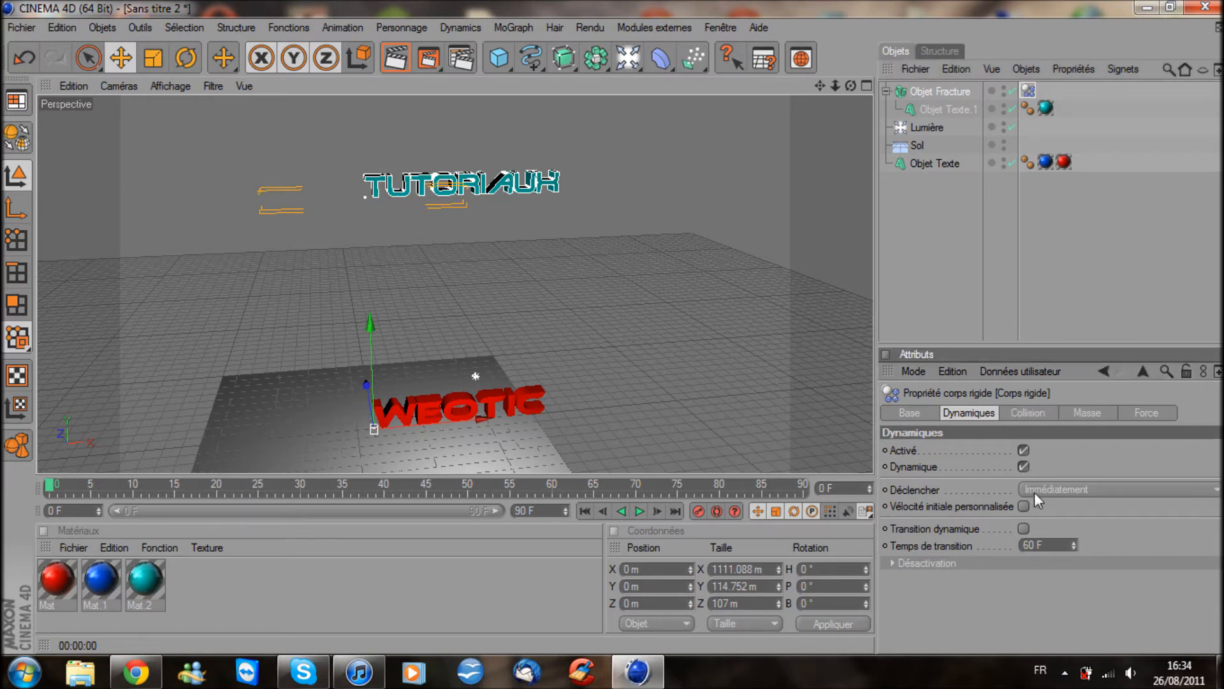
left_click(1069, 489)
left_click(1069, 489)
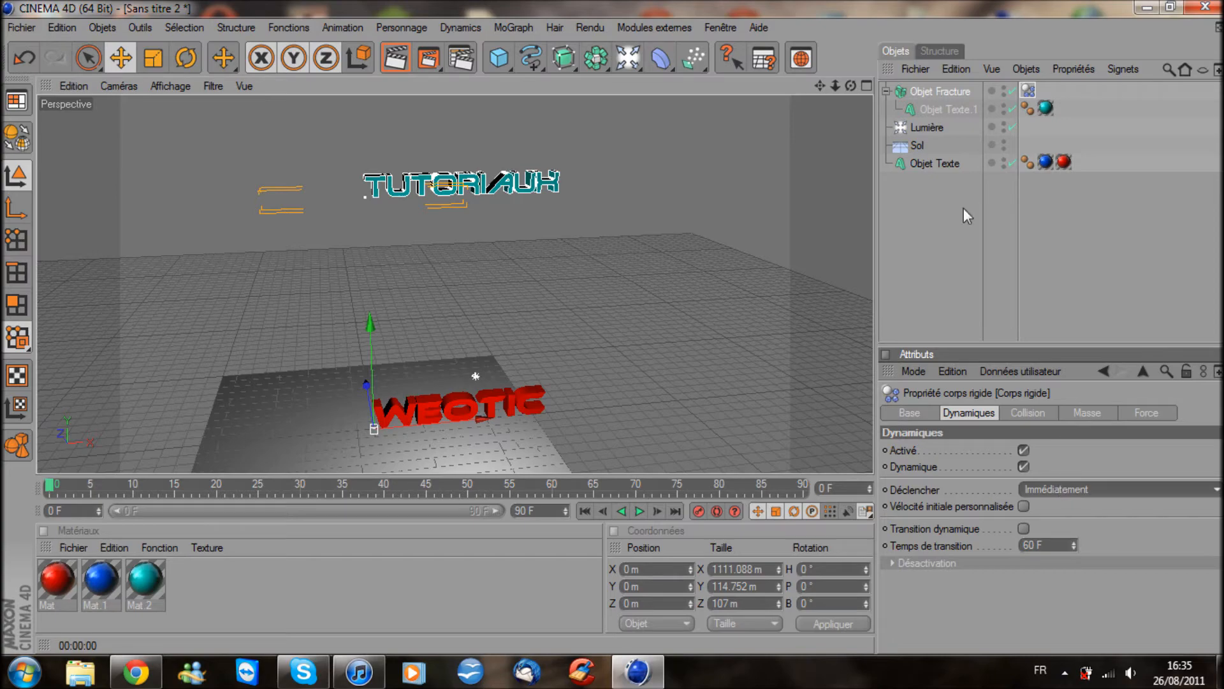
Break the WEOTIC text into 30 random pieces with Thrausi and close the plugin window
left_click(927, 165)
middle_click_drag(633, 309, 677, 205, "alt")
left_click_drag(634, 309, 631, 274, "alt")
scroll(634, 308, "up", 2)
middle_click_drag(645, 296, 617, 323, "alt")
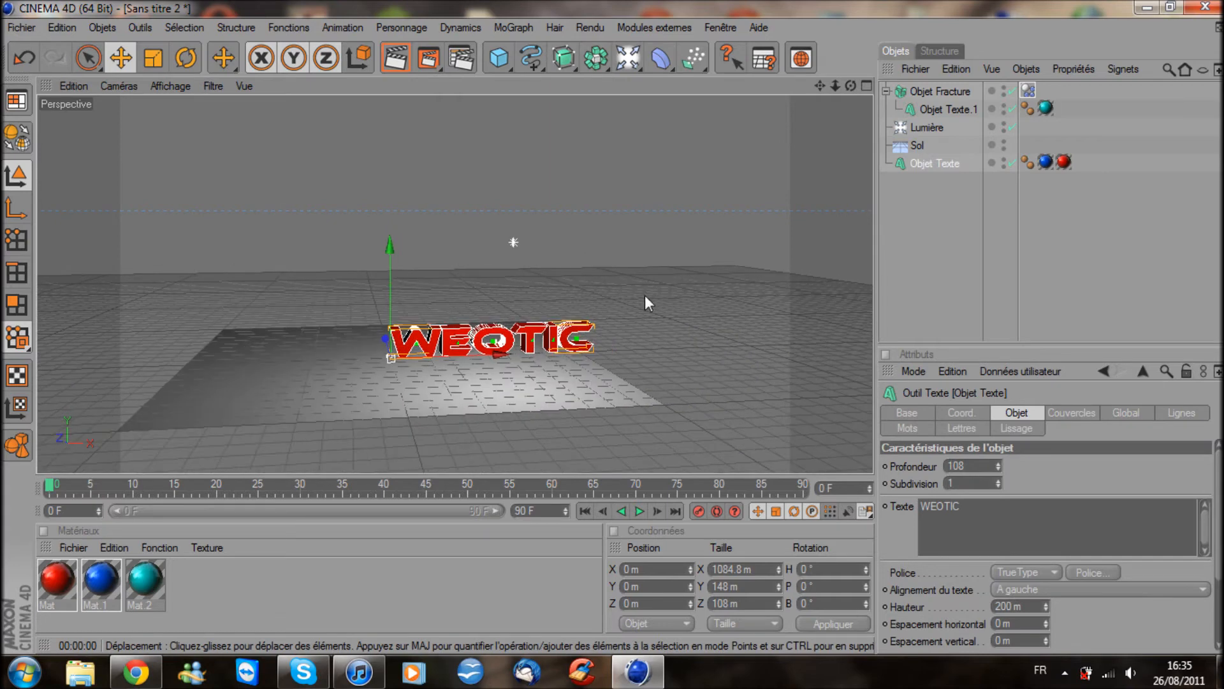
left_click(655, 27)
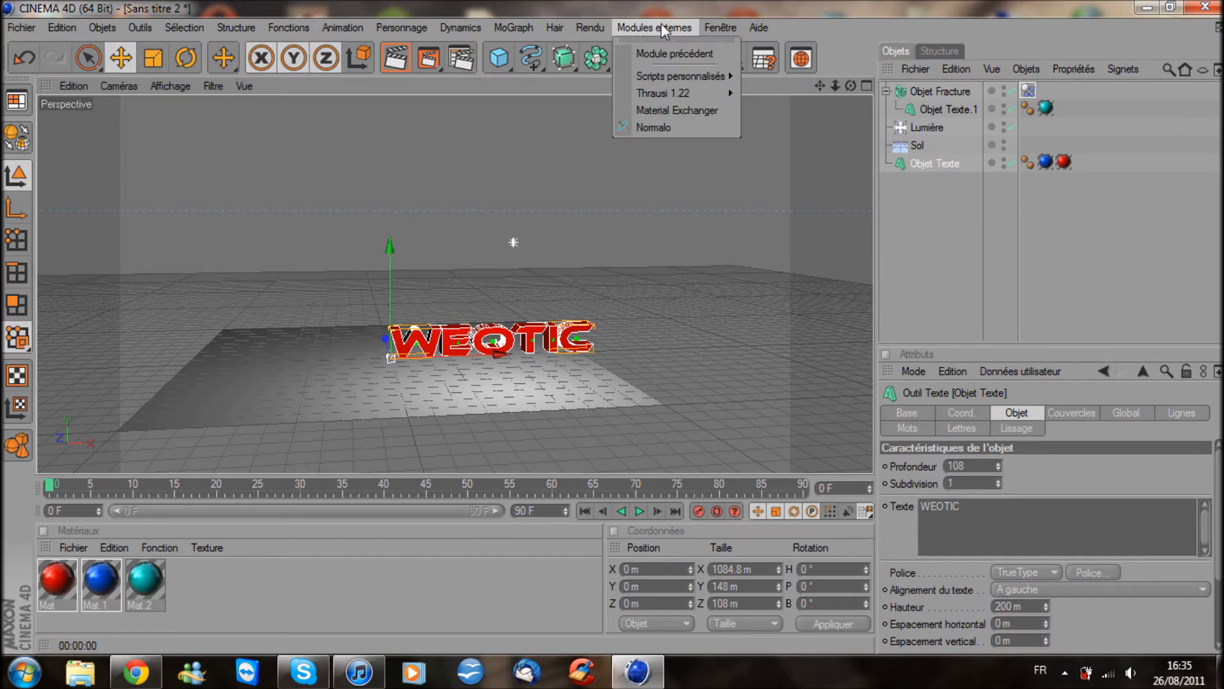
mouse_move(658, 97)
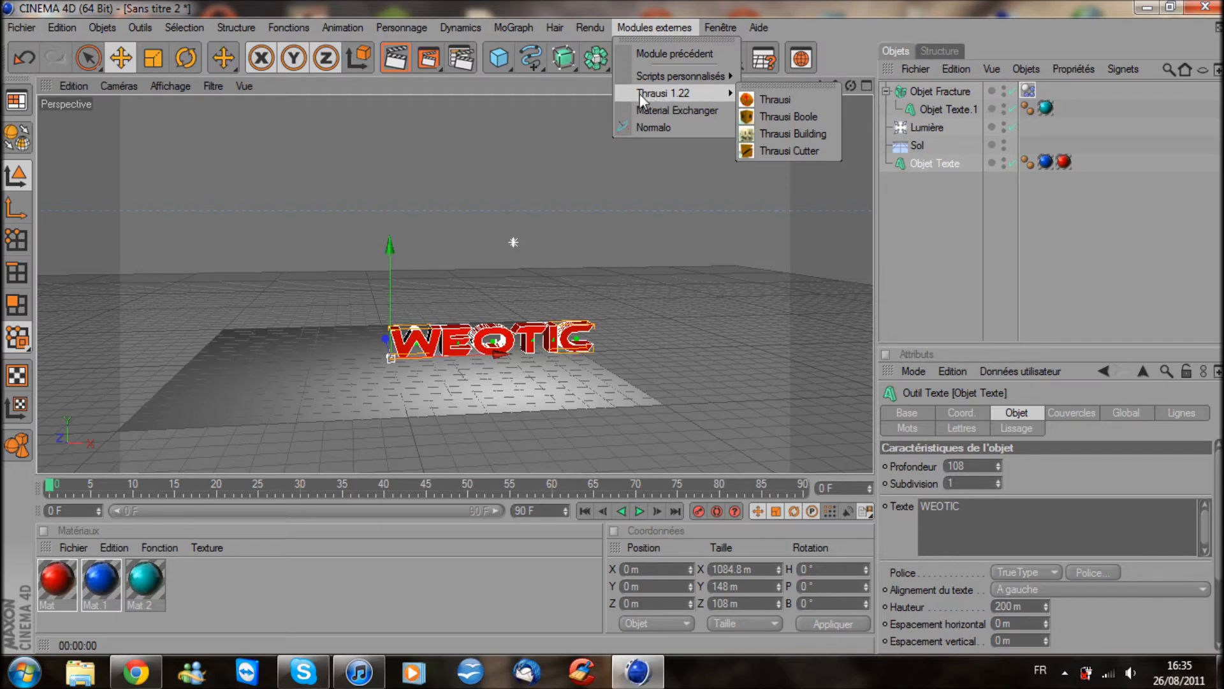
left_click(797, 101)
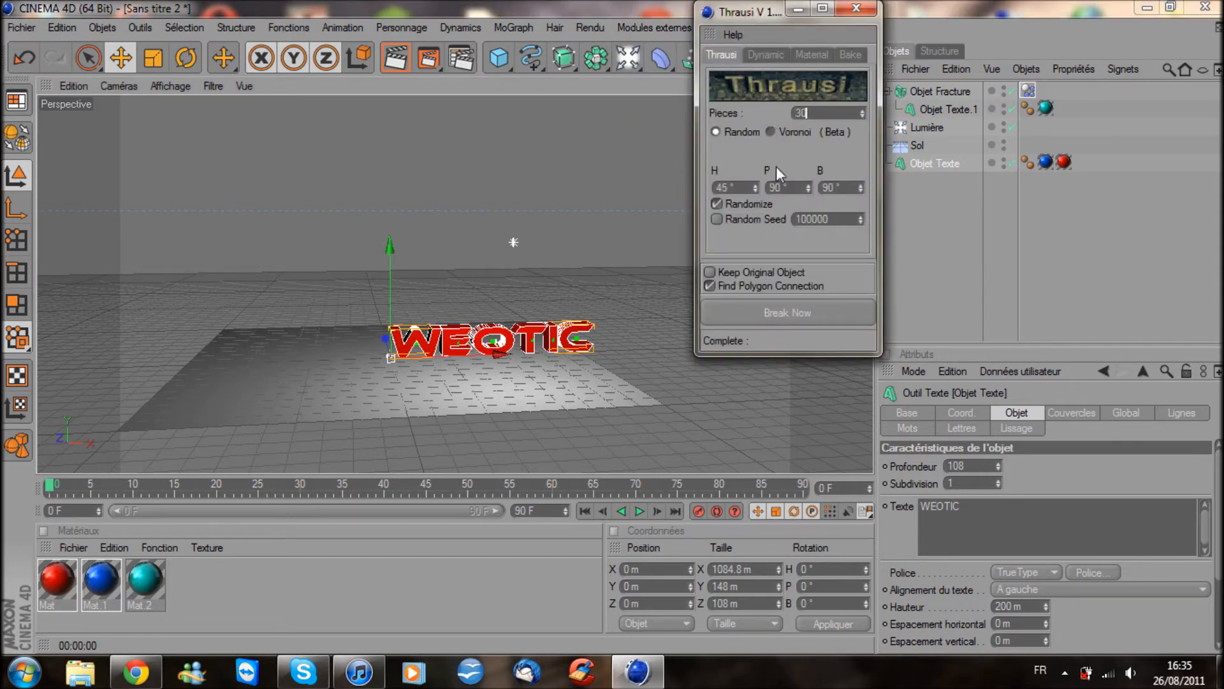
left_click(786, 312)
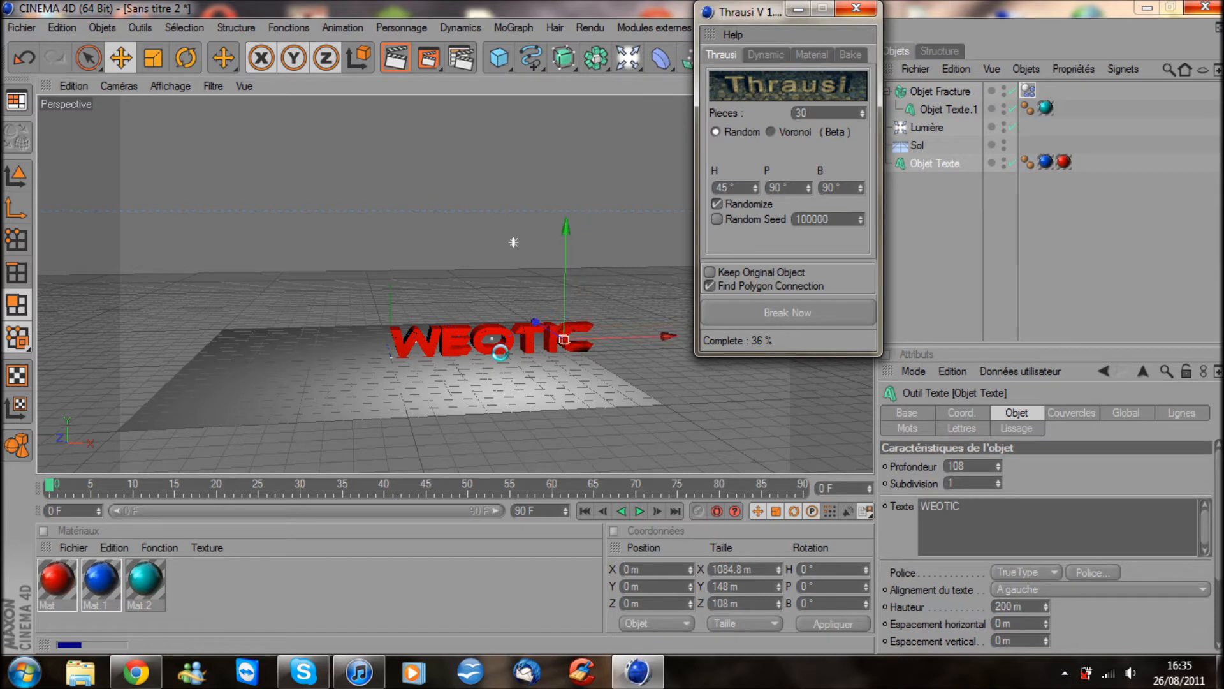
left_click(856, 10)
left_click(1090, 169)
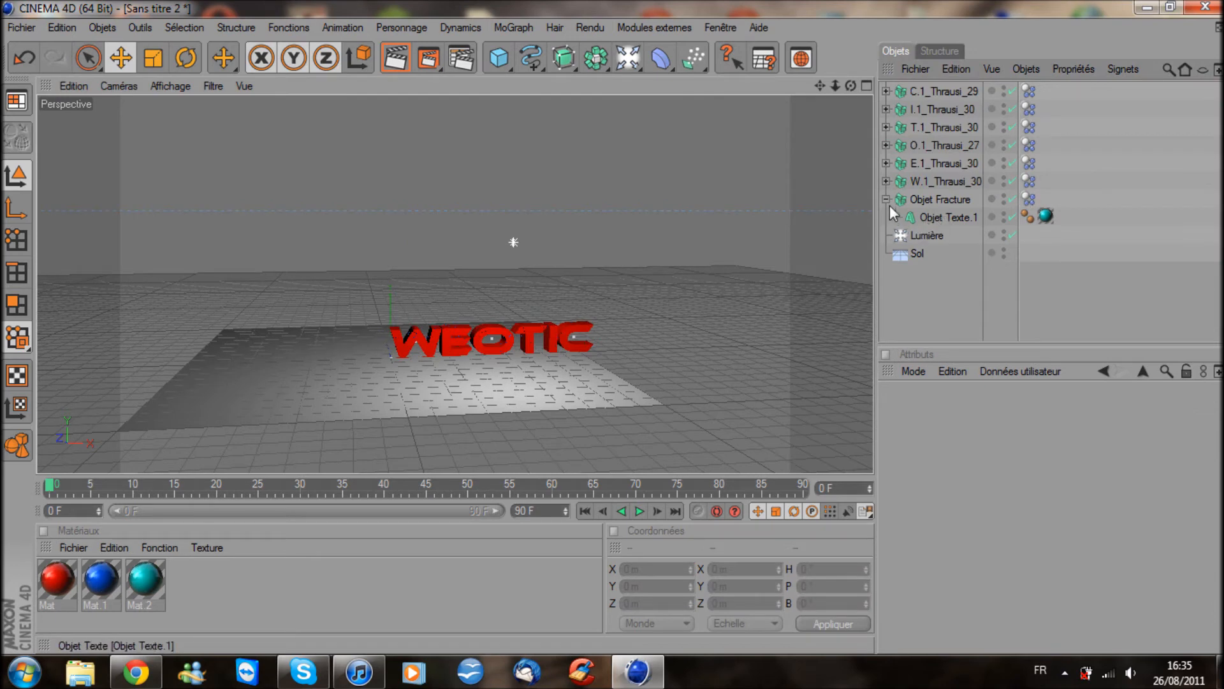
Set the trigger of the rigid body tags on all Thrausi letters and the Fracture object to Sur collision
left_click(1029, 199)
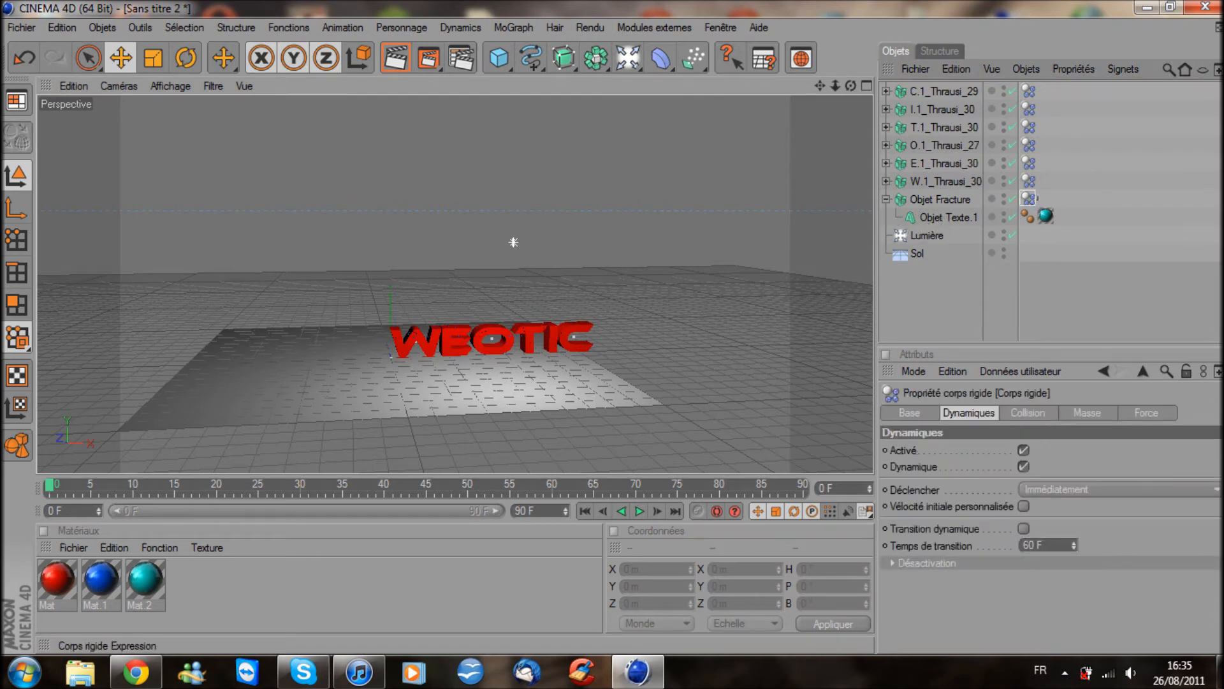
left_click(1029, 91, "shift")
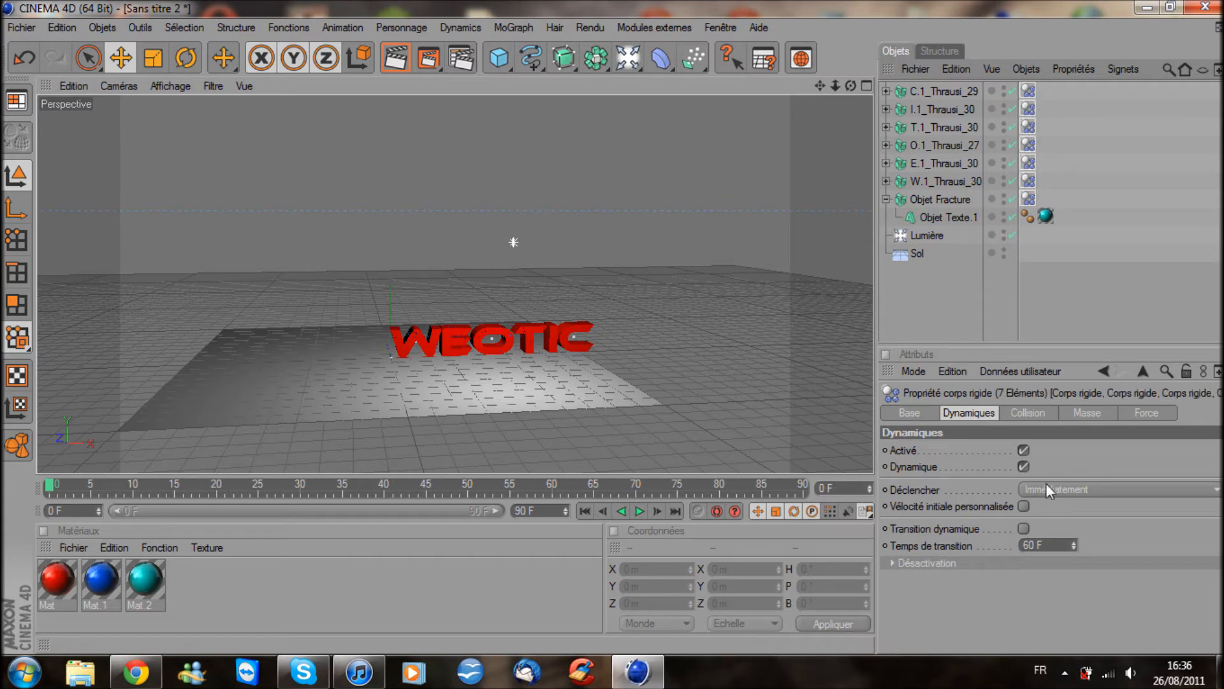
left_click(1071, 490)
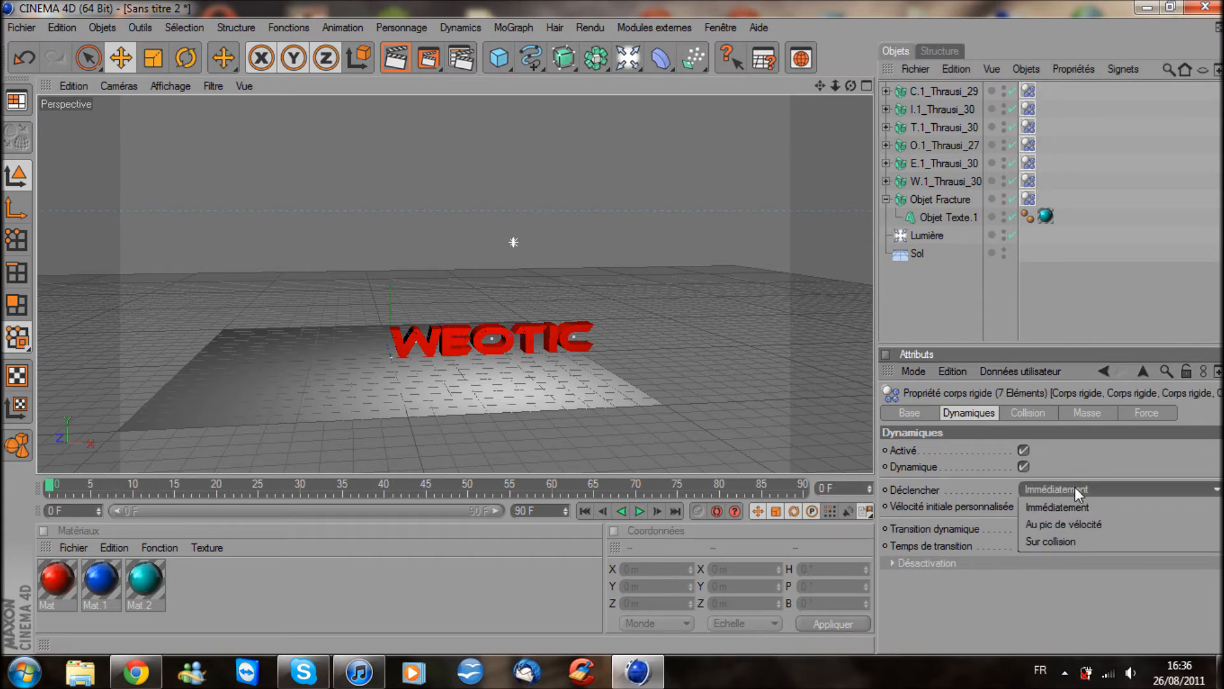
left_click(1057, 542)
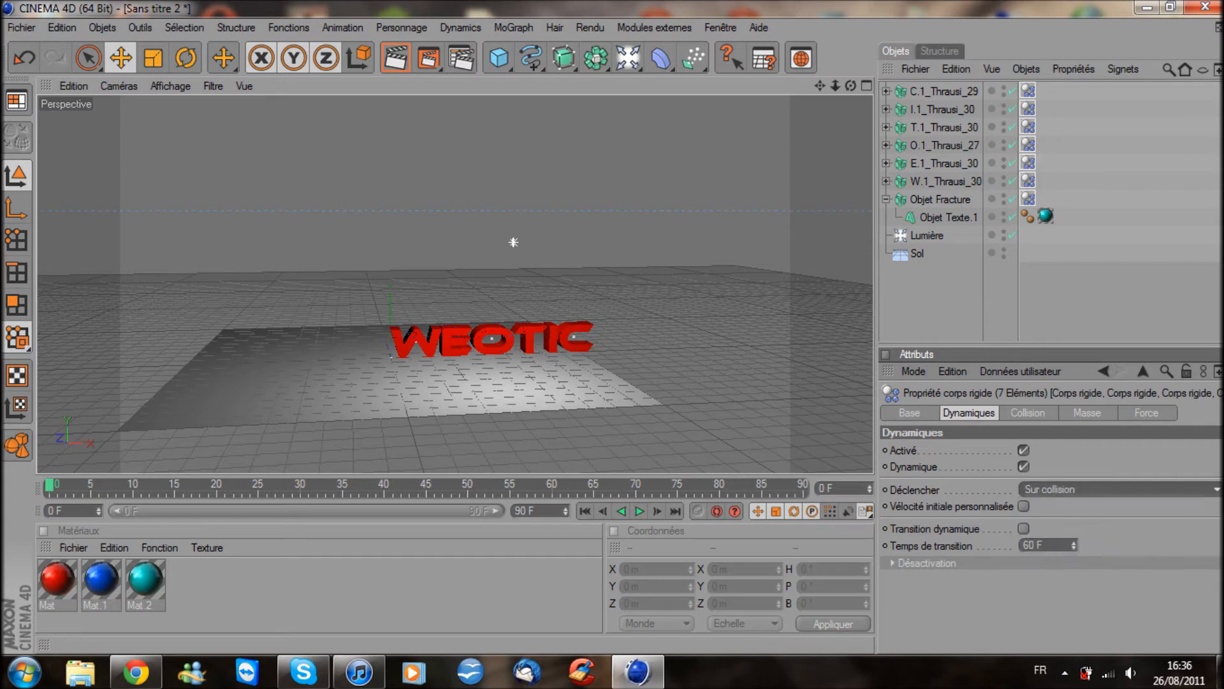
left_click(1115, 228)
Play the animation to check whether the Tutoriaux text falls, and return to frame 0
scroll(626, 338, "down", 5)
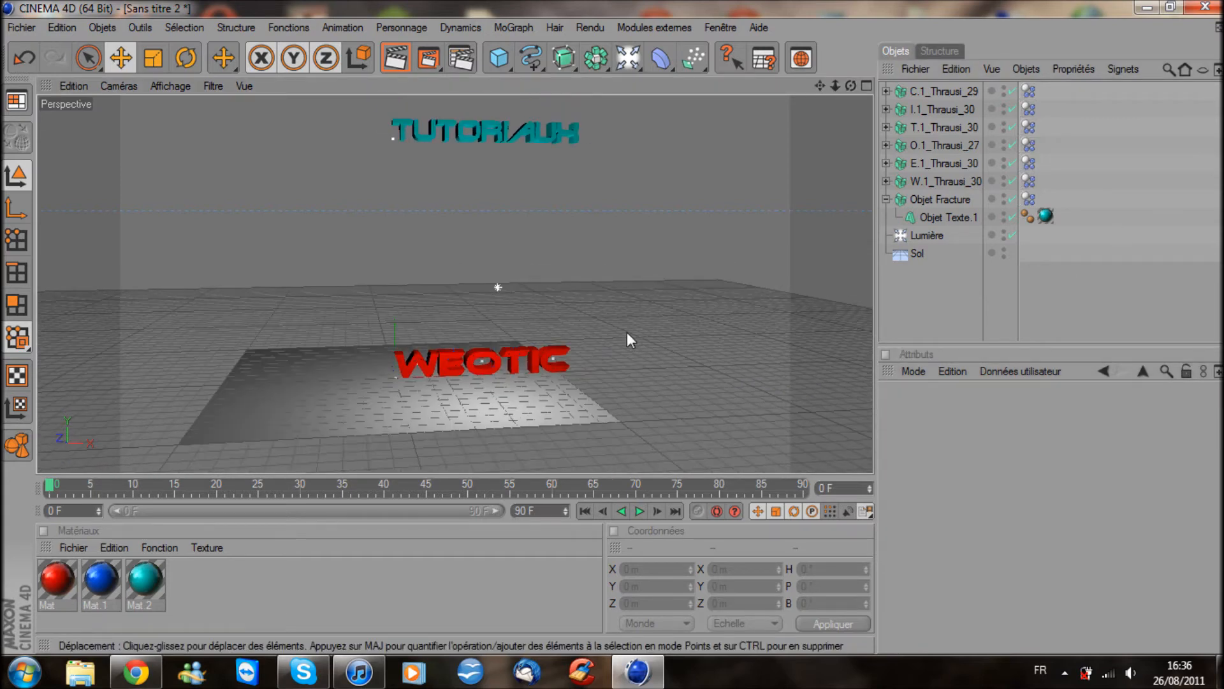
left_click(638, 512)
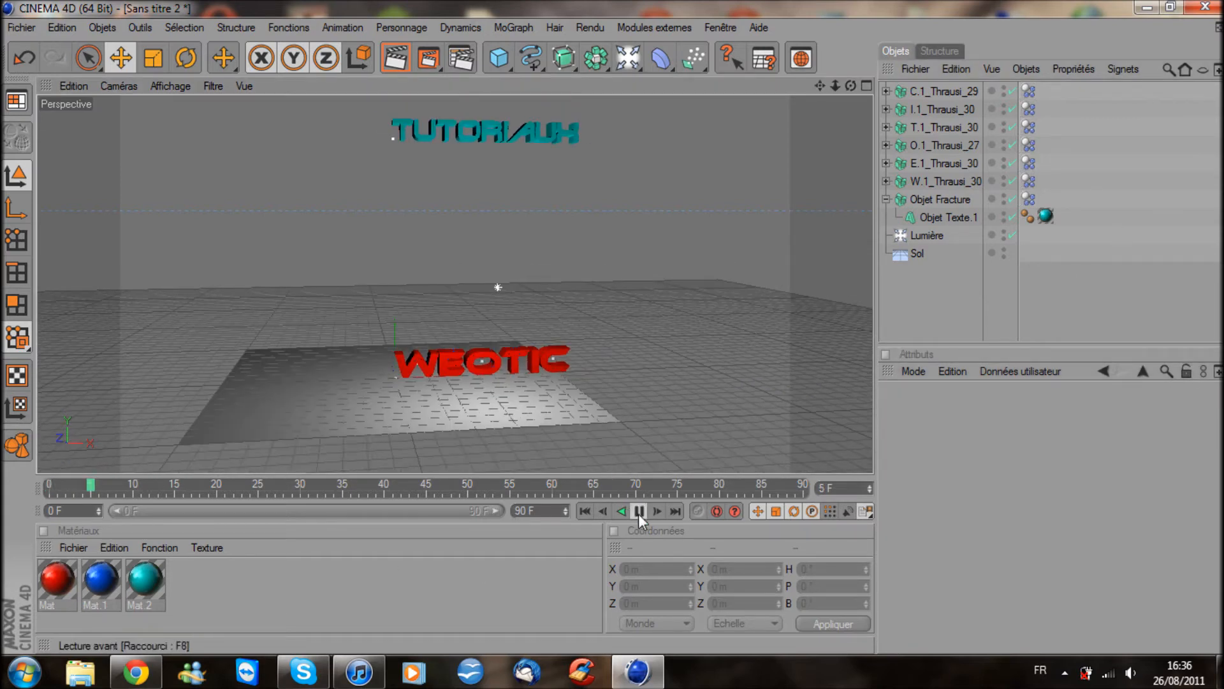
left_click(240, 489)
left_click_drag(240, 490, 186, 491)
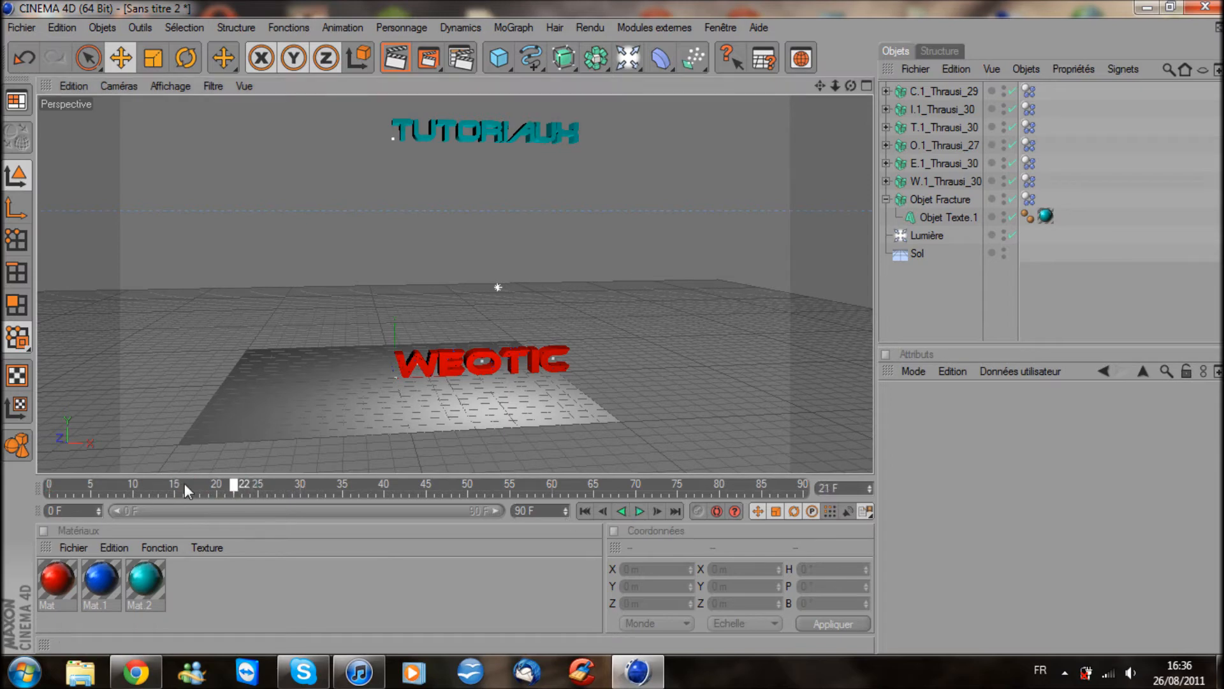
left_click_drag(54, 497, 48, 497)
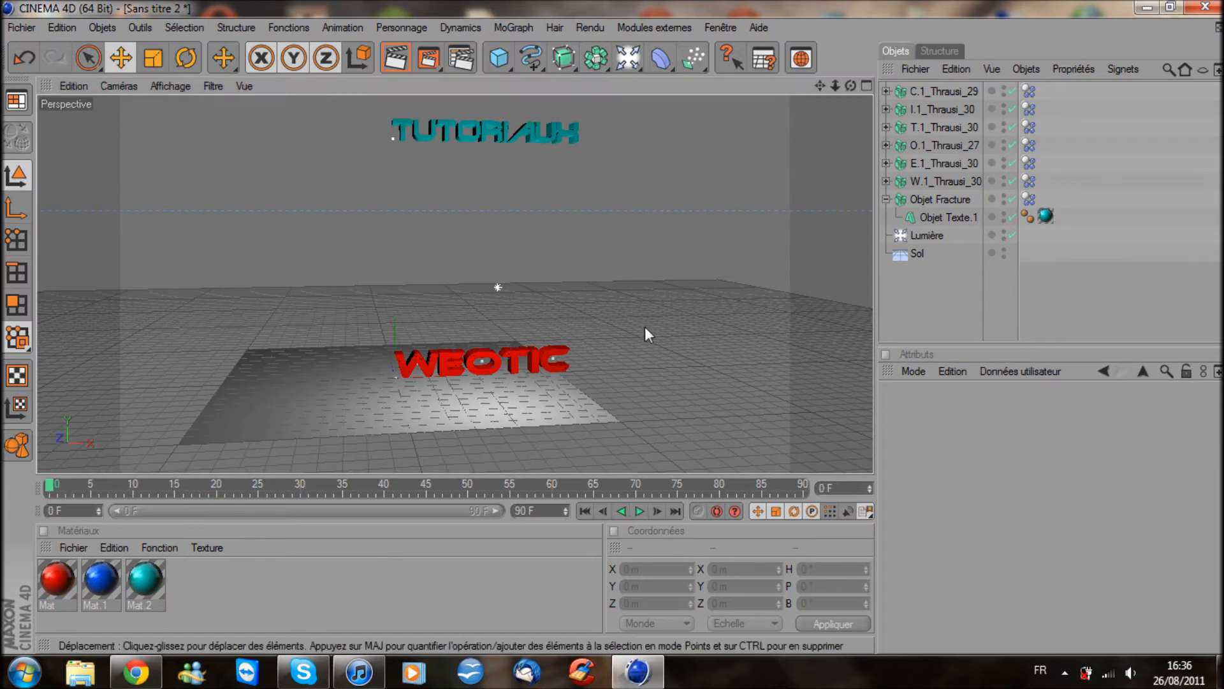
Set the trigger of the Fracture object's rigid body tag to Immédiatement and check the setting
left_click(931, 217)
left_click(939, 202)
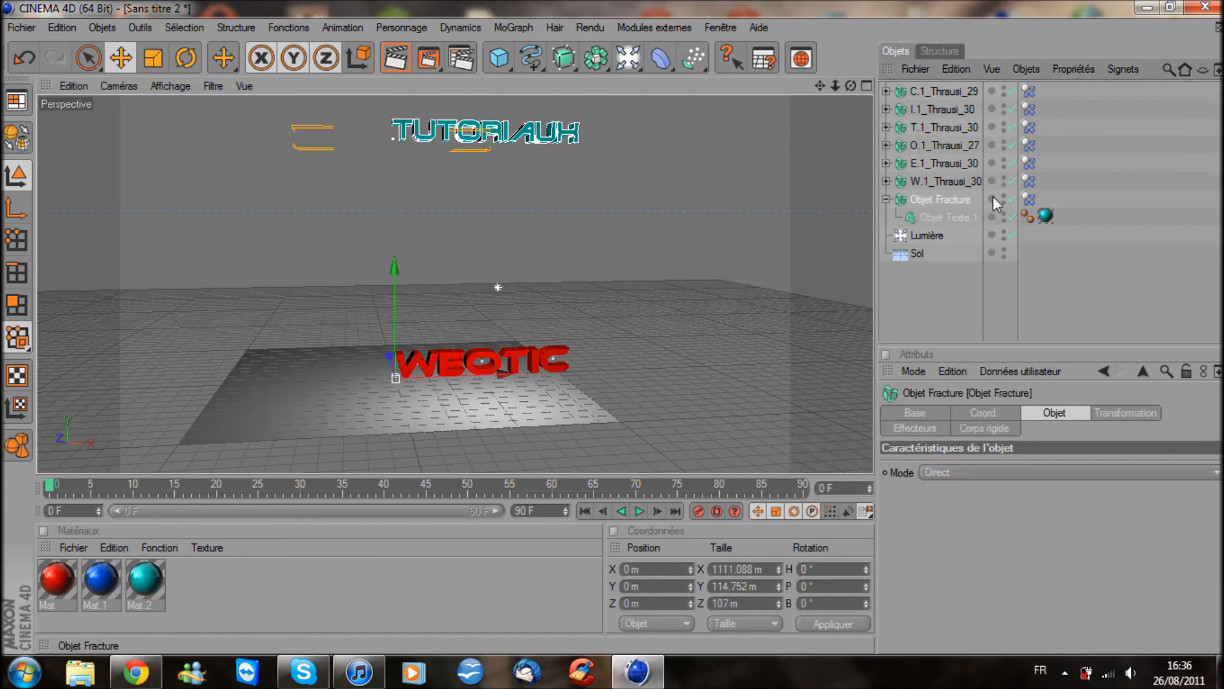
left_click(1028, 199)
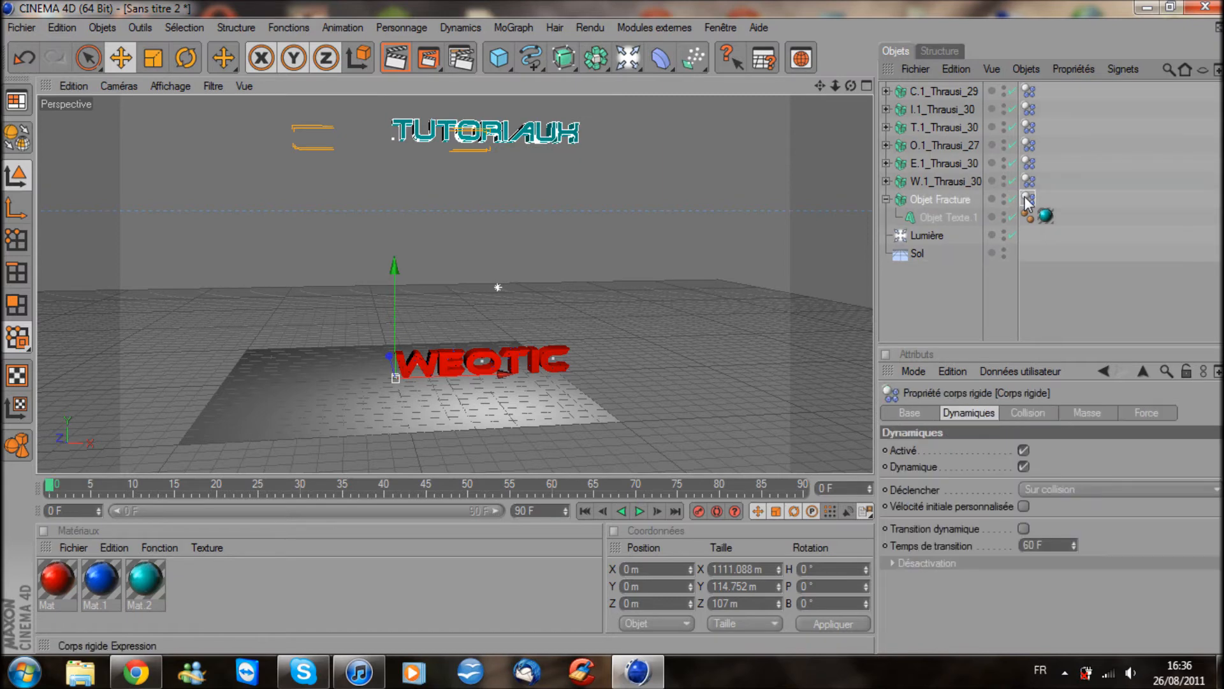
left_click(1058, 491)
left_click(1059, 505)
left_click(1061, 306)
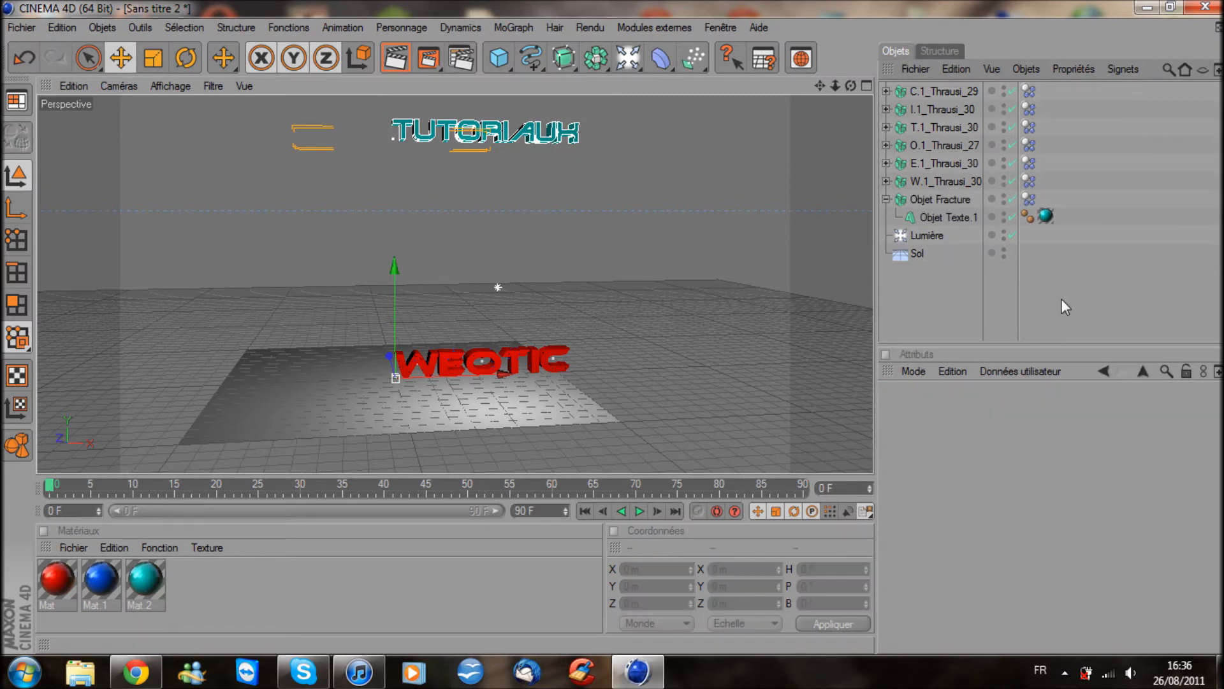
left_click(946, 199)
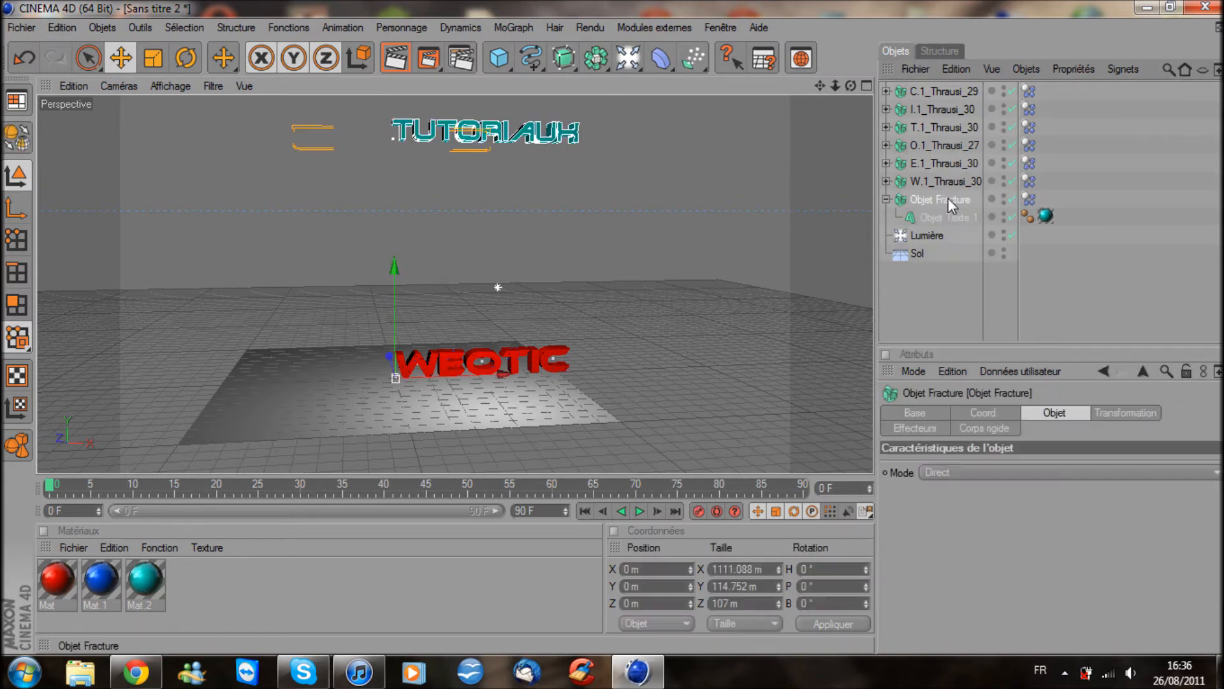
left_click(1030, 199)
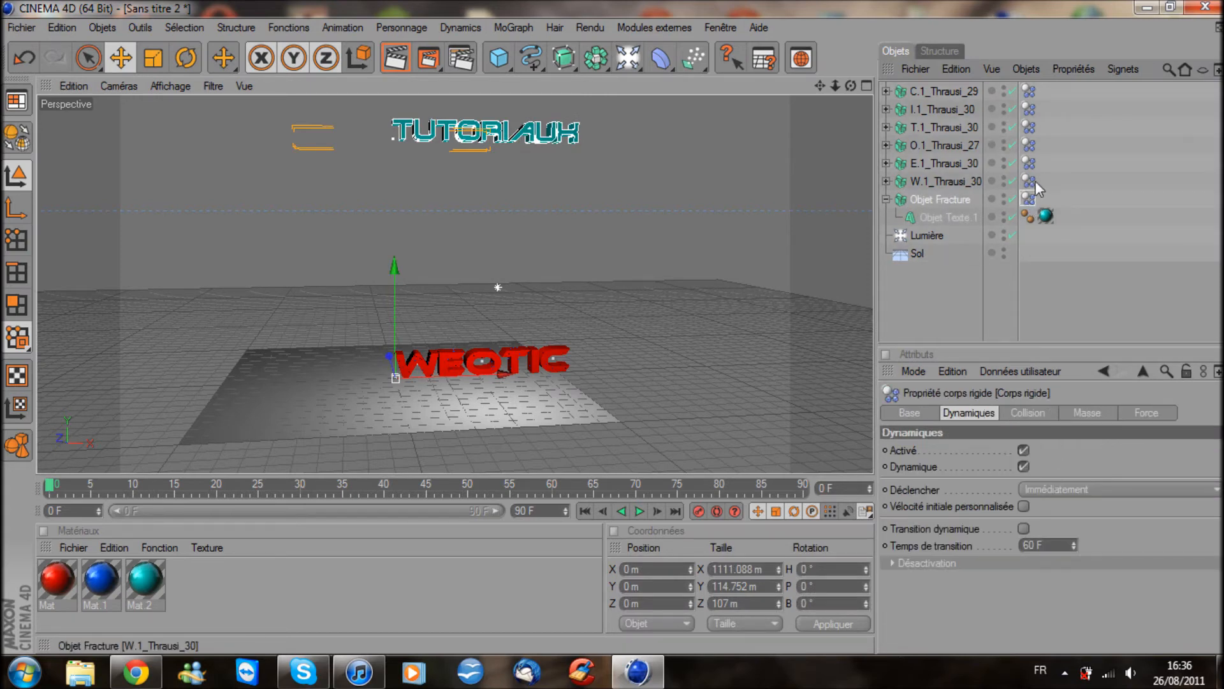
left_click(1069, 161)
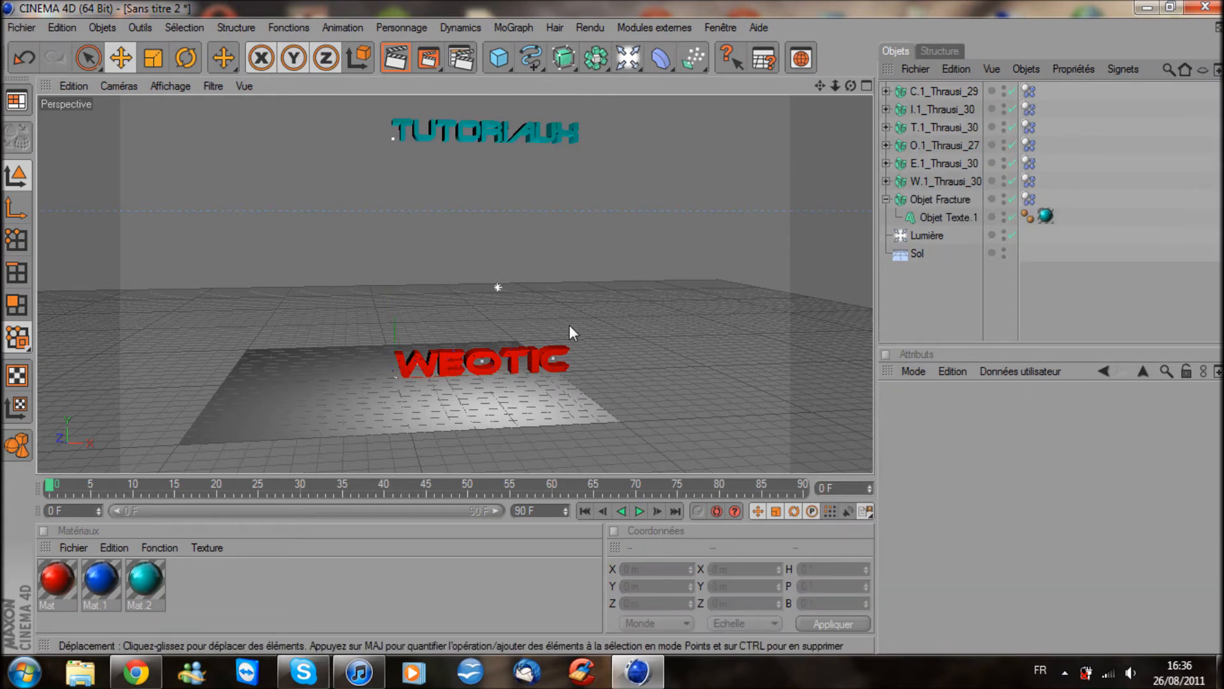
Play the simulation to examine the fall, render the view at frame 67, and return to frame 0
middle_click_drag(569, 325, 569, 295, "alt")
scroll(568, 320, "up", 2)
scroll(568, 321, "down", 2)
middle_click_drag(507, 328, 495, 369, "alt")
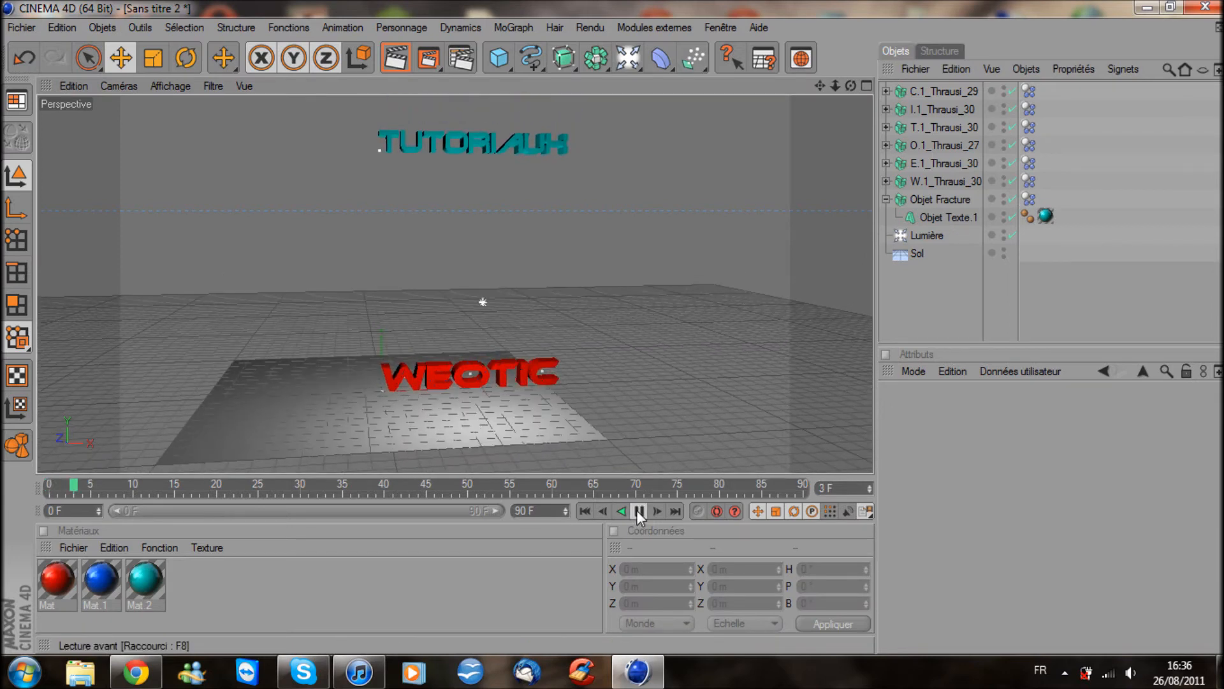
left_click(395, 60)
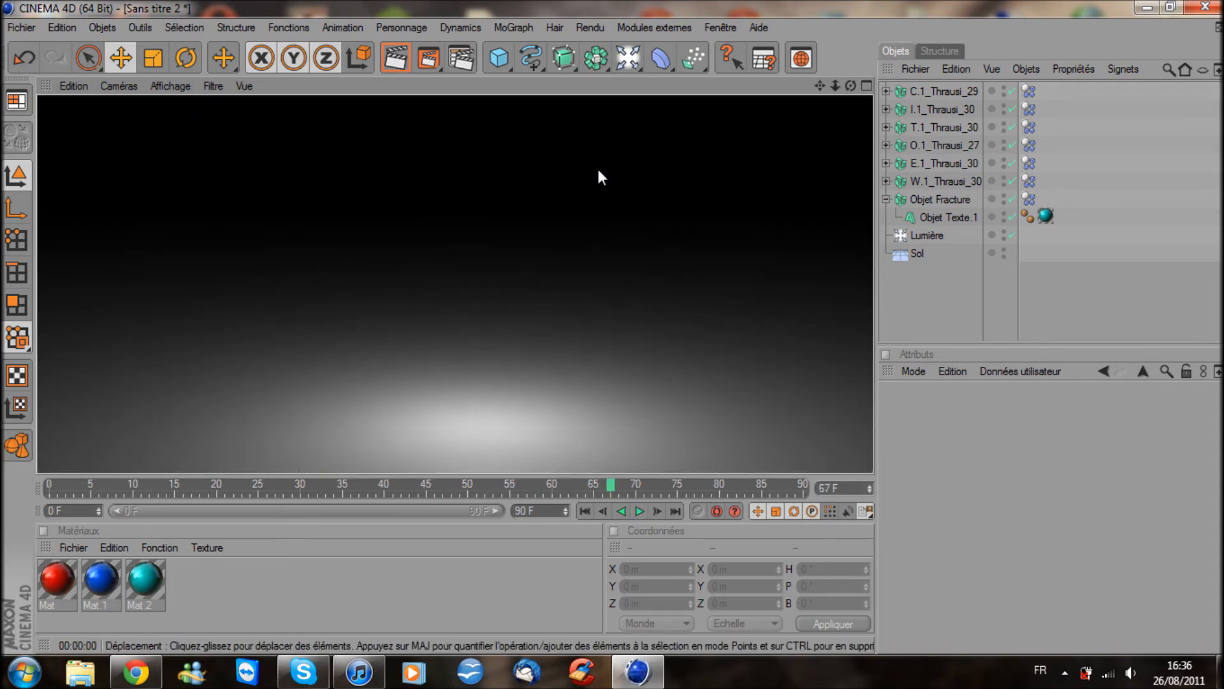
left_click(21, 501)
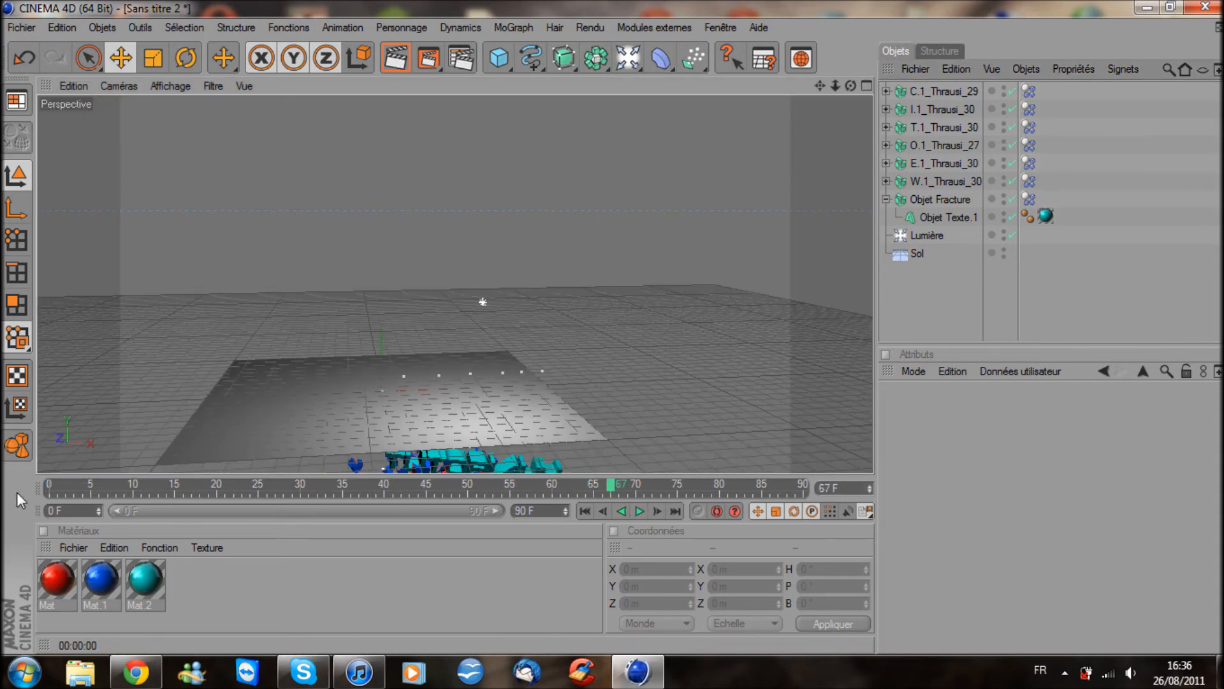
left_click(49, 488)
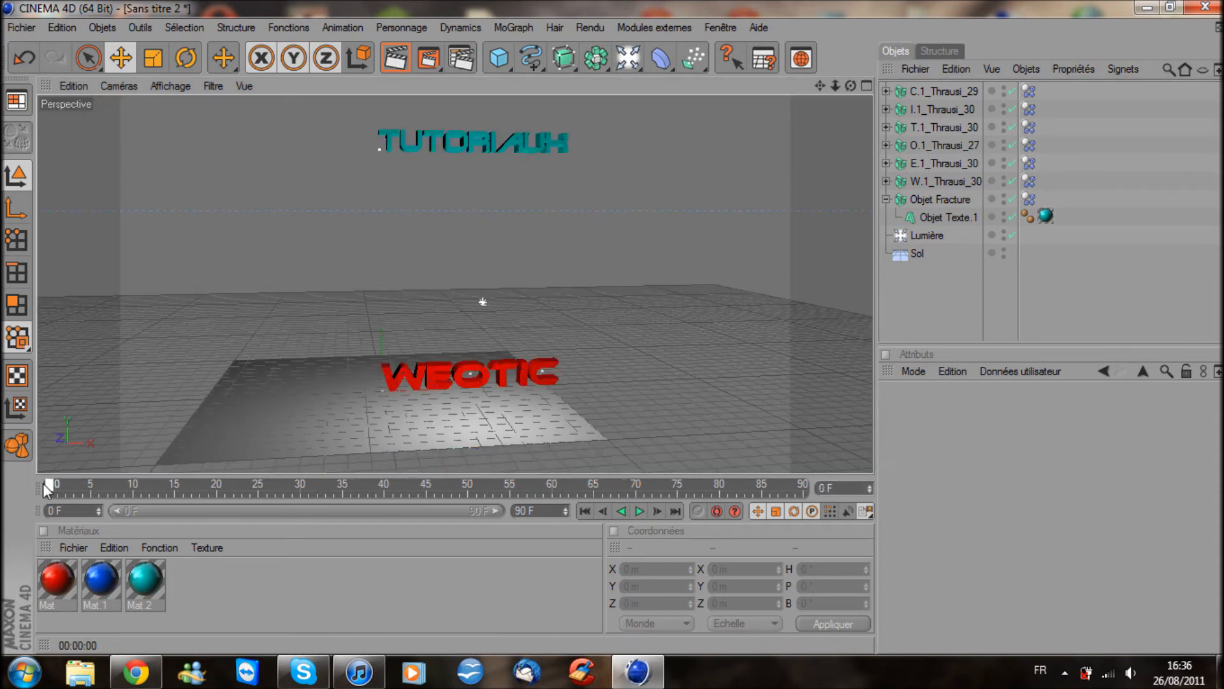
Copy the rigid body tag from W.1_Thrausi_30 onto the Sol floor object
left_click(1027, 199)
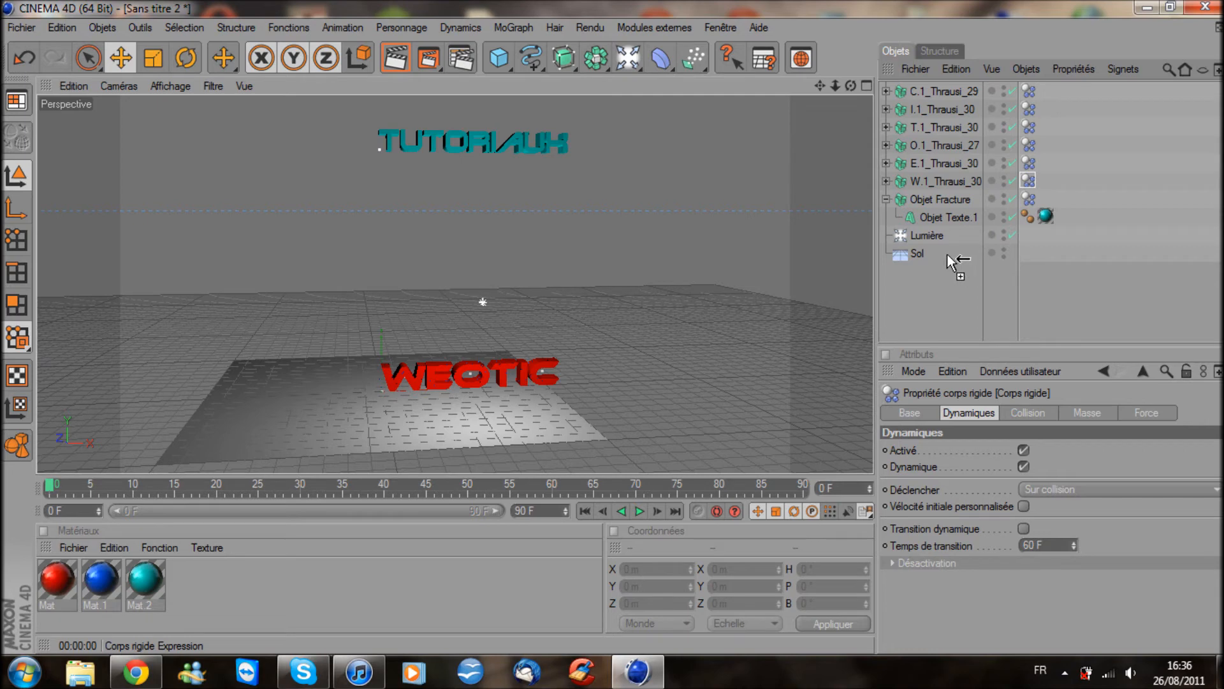
left_click_drag(1039, 254, 1030, 253, "ctrl")
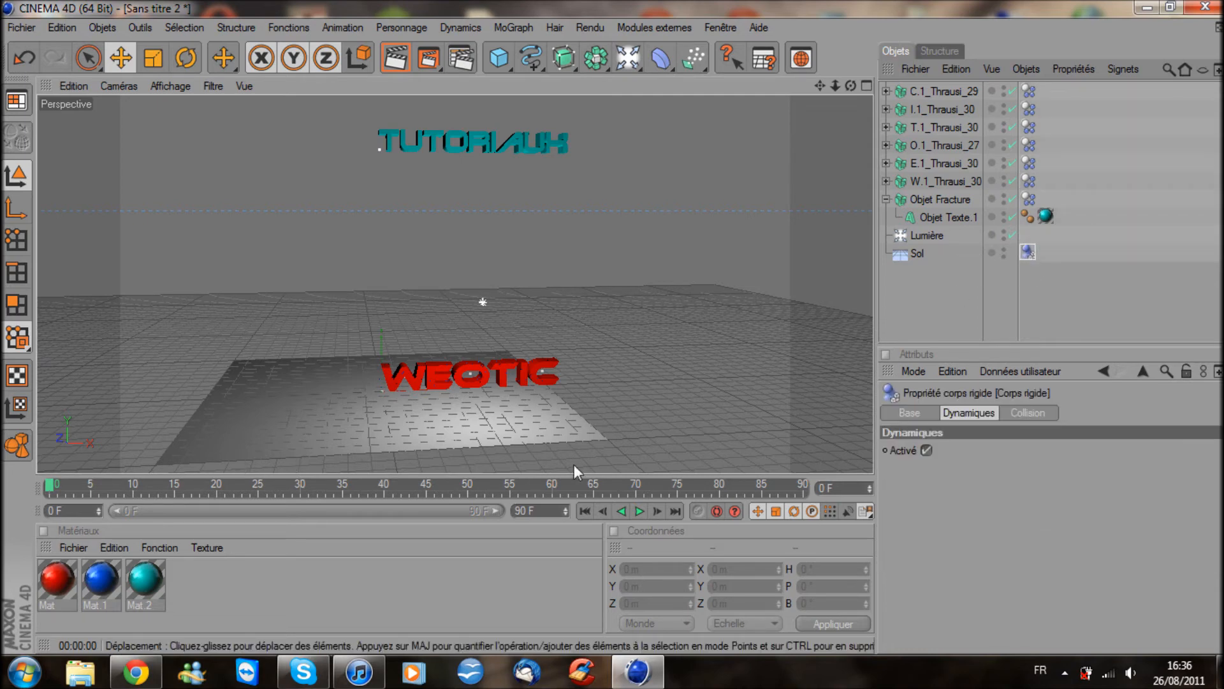
Play the simulation to examine the shattering, render the view at frame 88, and return to frame 0
left_click(639, 511)
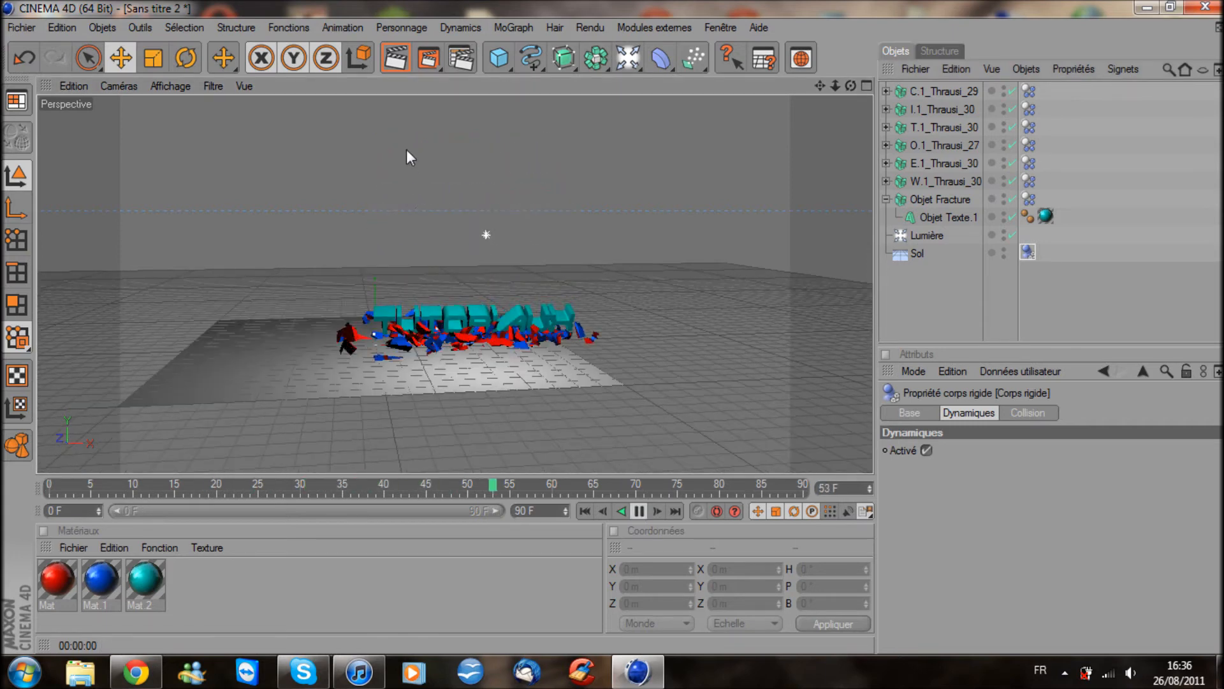
left_click(394, 61)
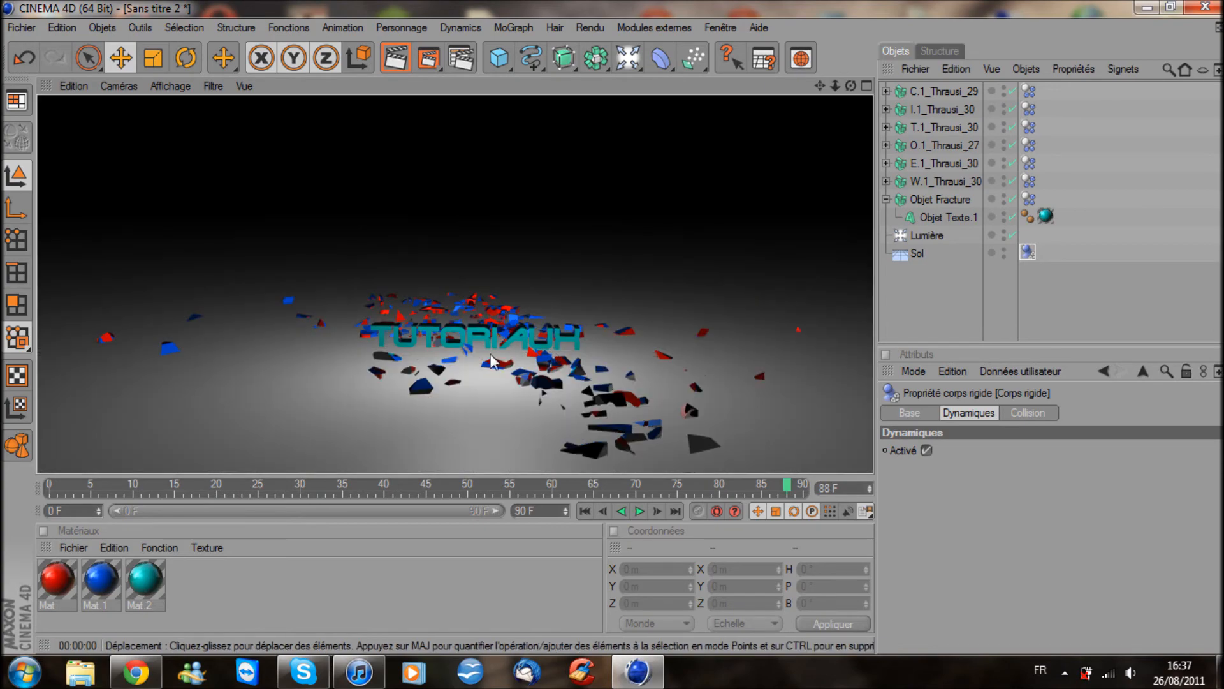
scroll(491, 355, "up", 5)
mouse_move(499, 386)
left_mouse_down("alt")
mouse_move(511, 387)
mouse_move(501, 381)
left_mouse_up("alt")
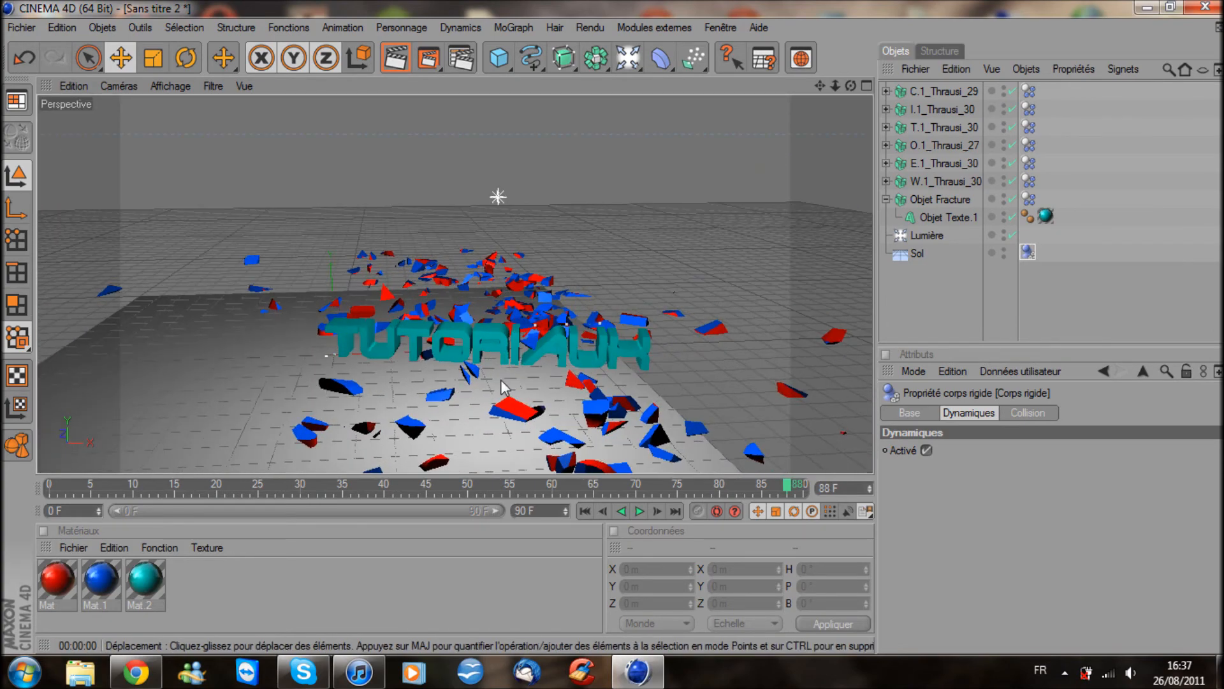
left_click(51, 488)
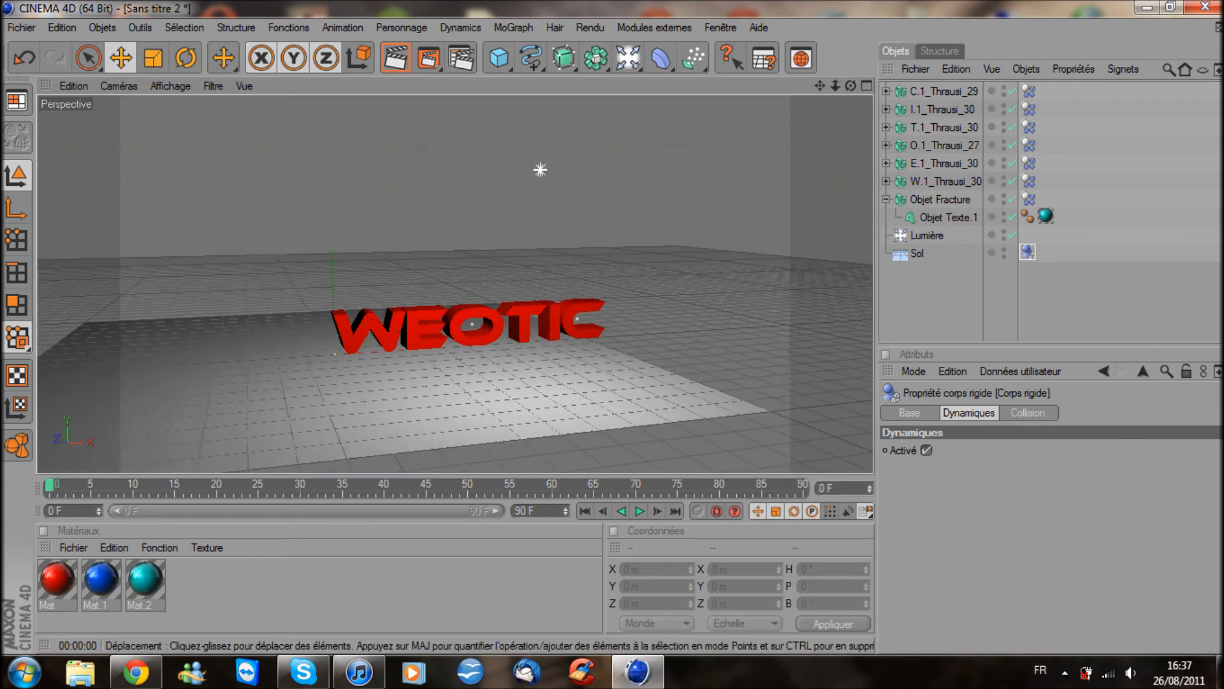
Add a camera framing the WEOTIC title obliquely from its W end and make it the active view
left_click_drag(408, 384, 357, 396, "alt")
middle_click_drag(357, 396, 368, 391, "alt")
left_click_drag(368, 392, 412, 397, "alt")
middle_click_drag(412, 397, 375, 390, "alt")
left_click_drag(375, 391, 411, 376, "alt")
middle_click_drag(411, 376, 549, 324, "alt")
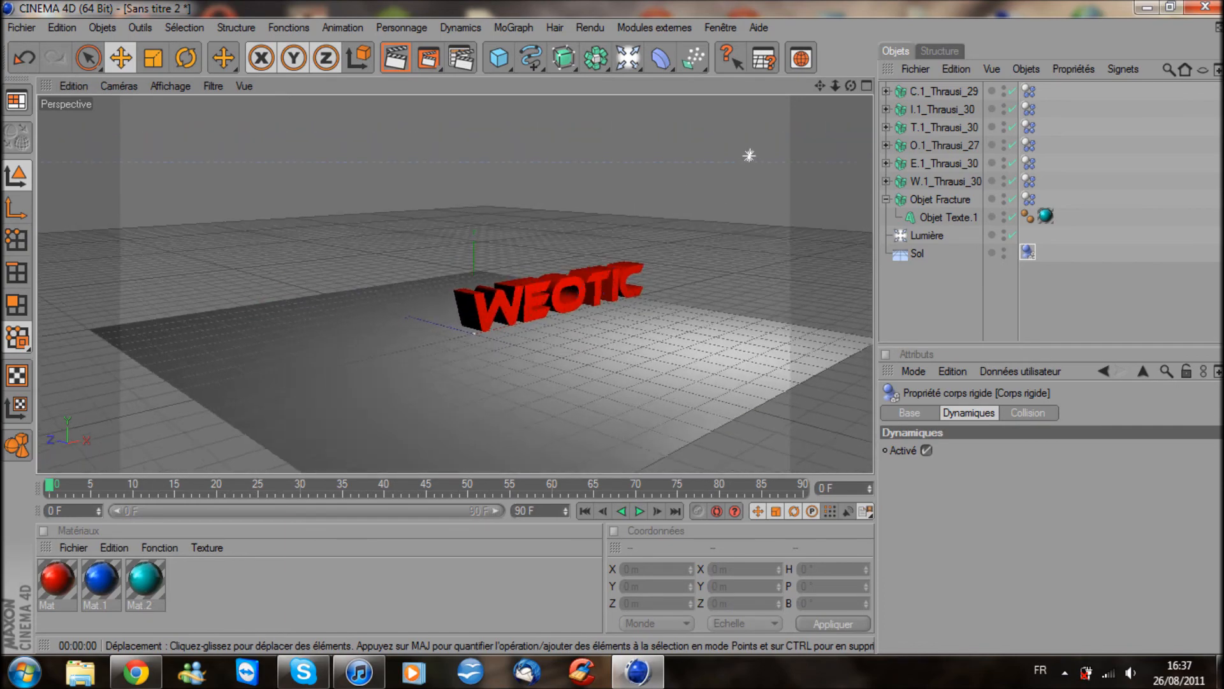
left_click_drag(721, 152, 706, 152, "alt")
middle_click_drag(706, 152, 677, 153, "alt")
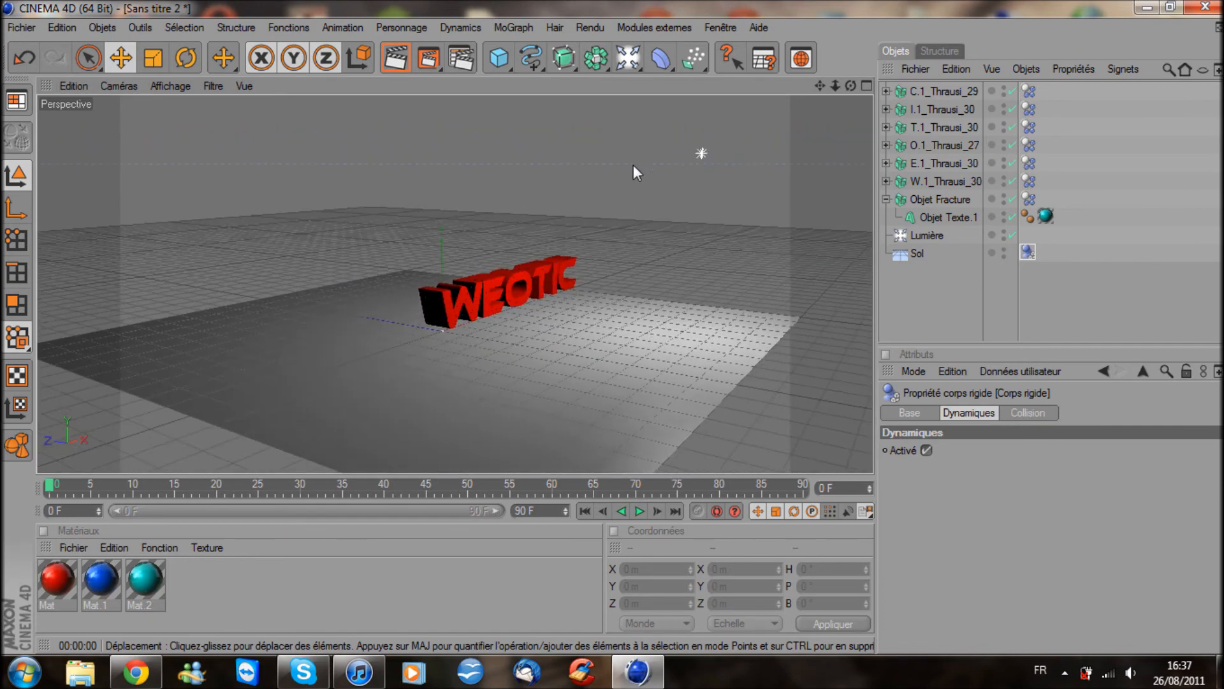
left_click(628, 57)
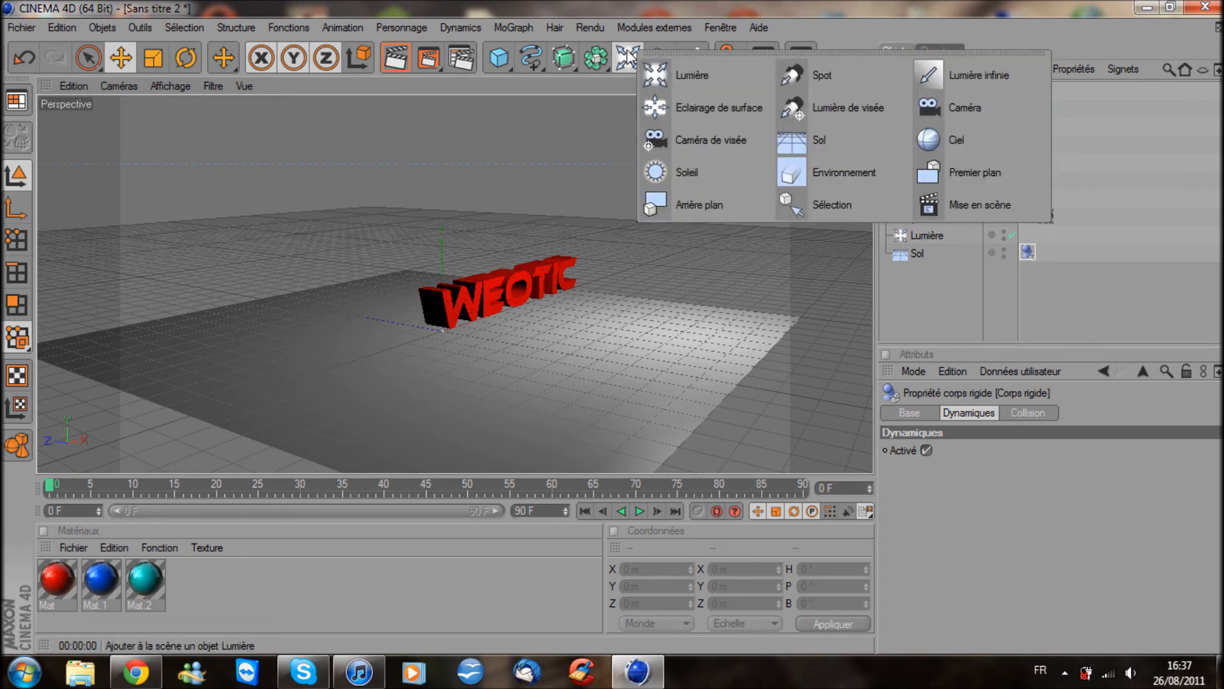
left_click(965, 108)
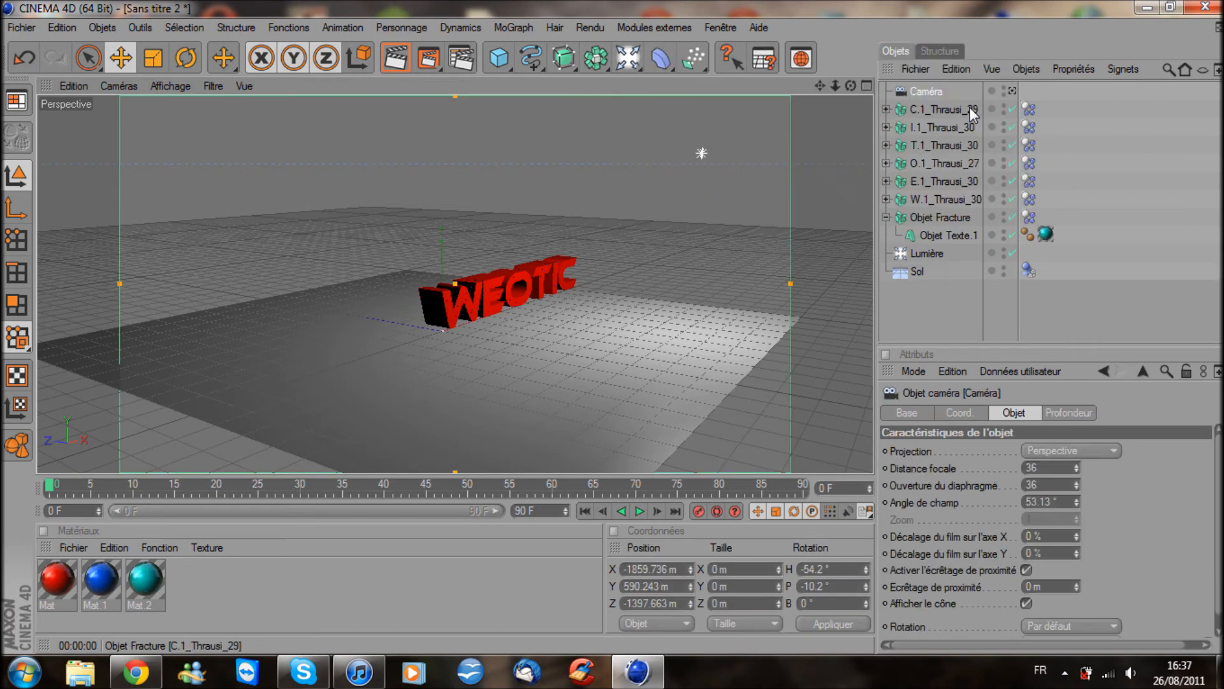
left_click(1012, 90)
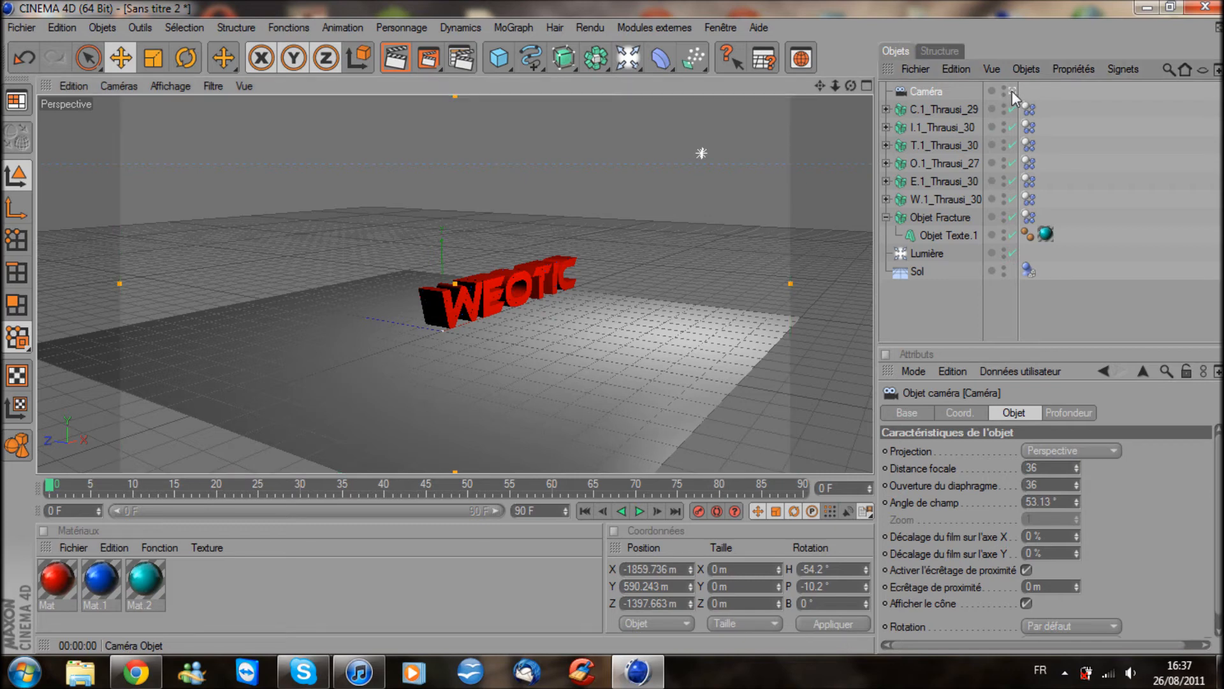
Keyframe the camera's opening view at frame 0 and a higher view from the title's C end at frame 35
middle_click_drag(557, 312, 557, 296, "alt")
mouse_move(557, 296)
left_mouse_down("alt")
mouse_move(503, 292)
mouse_move(584, 300)
mouse_move(555, 302)
left_mouse_up("alt")
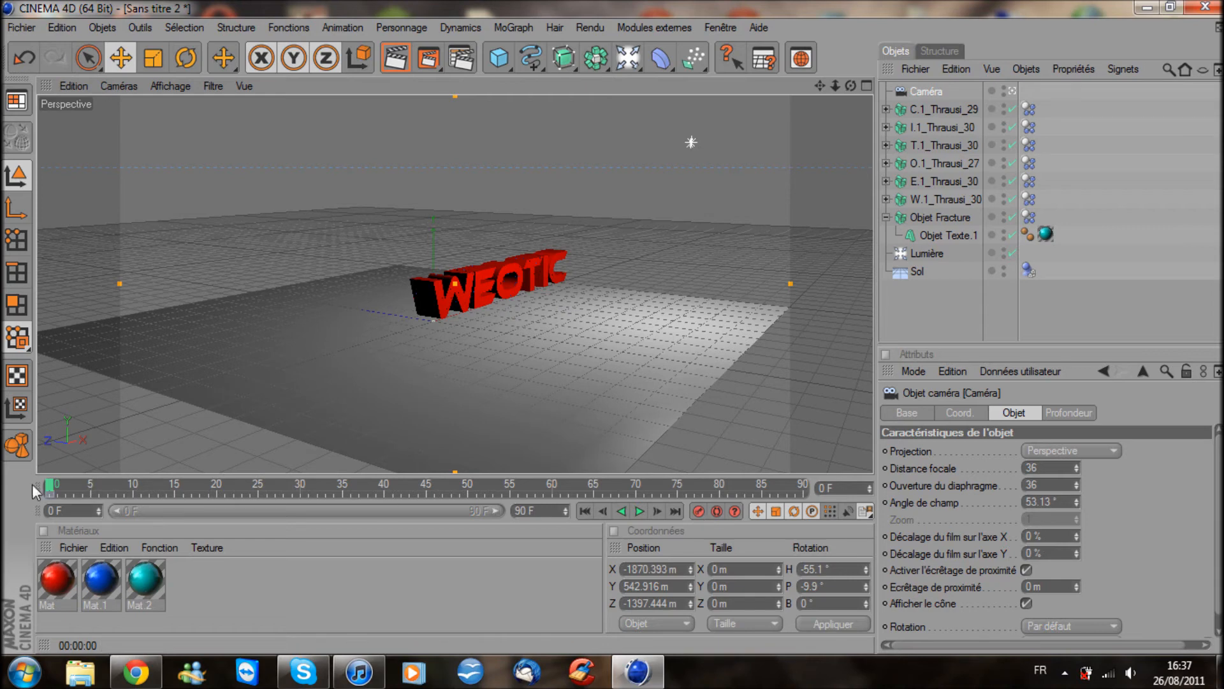
left_click_drag(50, 491, 84, 491)
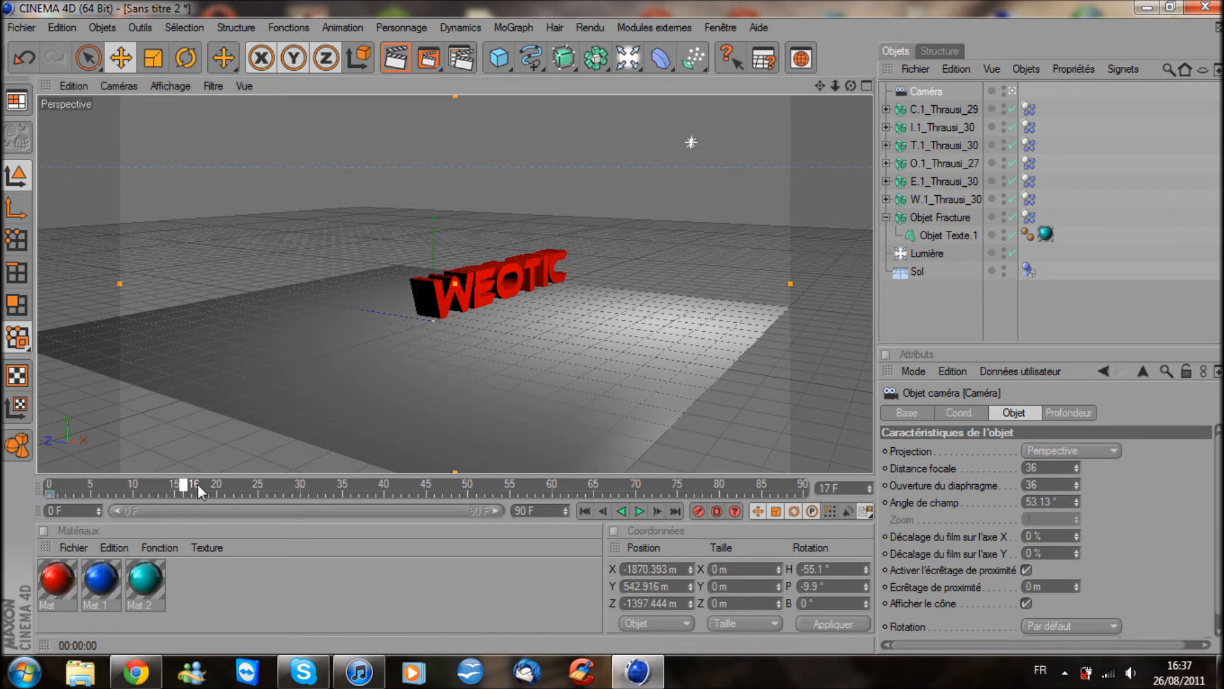
left_click_drag(322, 482, 341, 482)
left_click_drag(359, 365, 287, 378, "alt")
middle_click_drag(359, 365, 66, 383, "alt")
left_click_drag(359, 365, 334, 369, "alt")
middle_click_drag(359, 365, 193, 364, "alt")
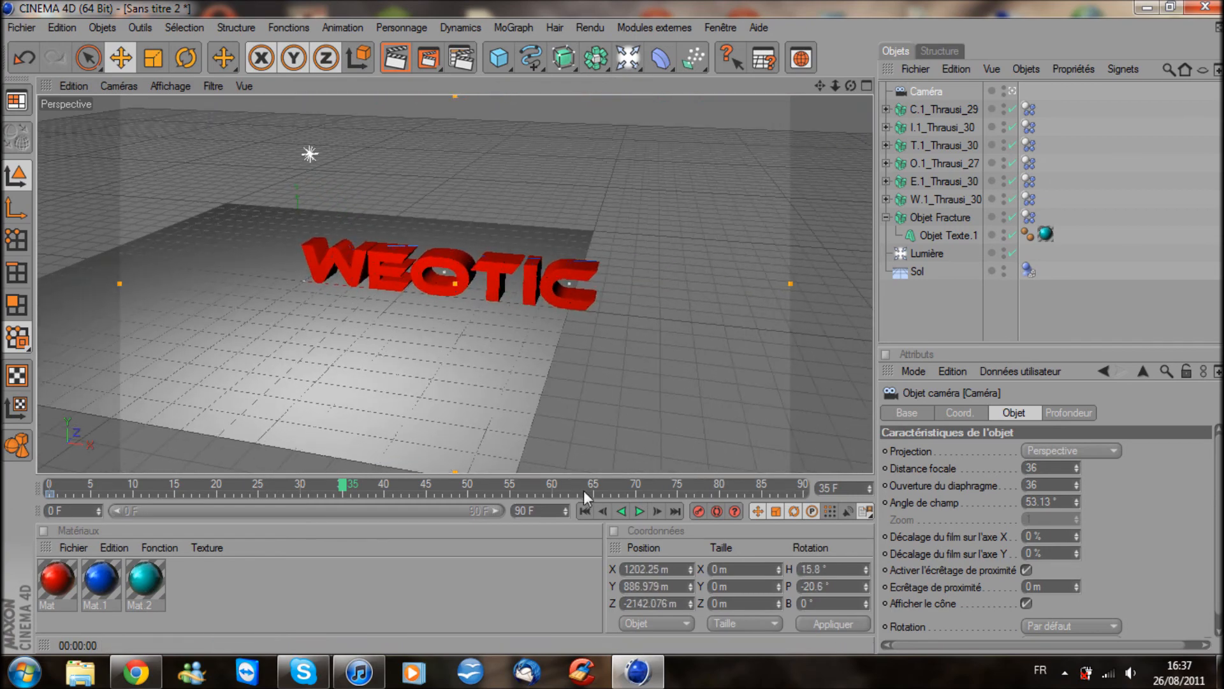
Keyframe the camera at frame 55 with a closer, lower, angled view of Tutoriaux crushing the WEOTIC title
left_click_drag(343, 487, 509, 484)
left_click_drag(618, 394, 716, 379, "alt")
middle_click_drag(618, 394, 663, 378, "alt")
left_click_drag(590, 404, 598, 394, "alt")
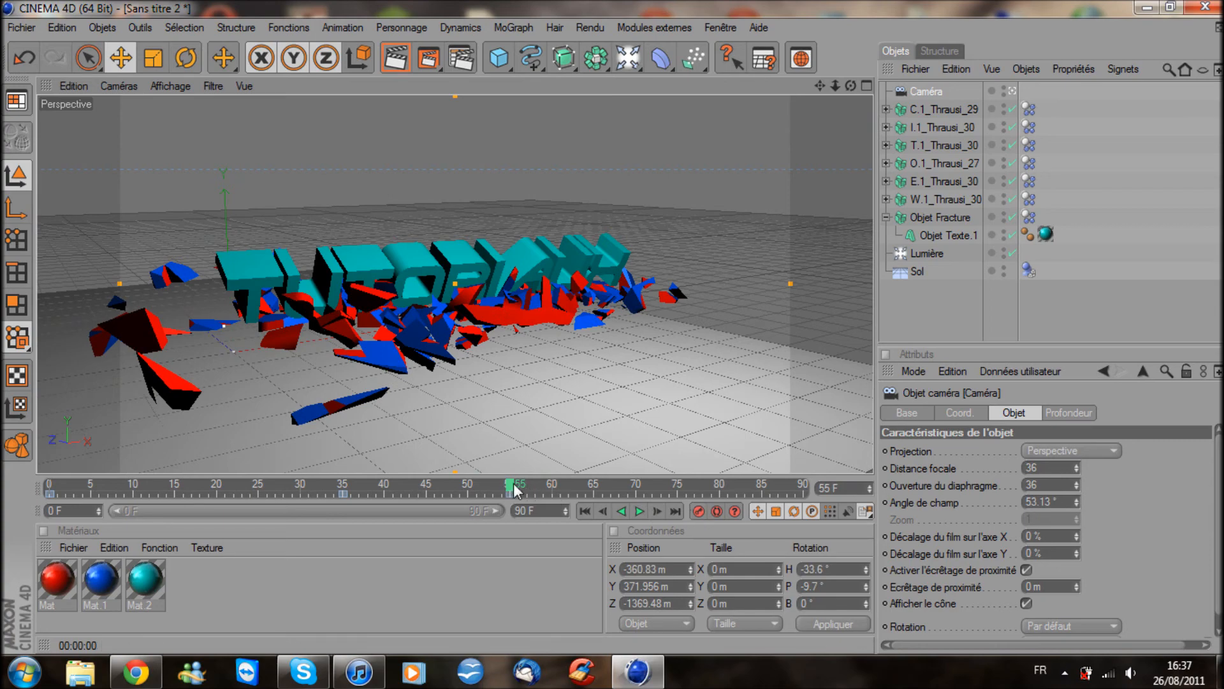
Keyframe the camera at frame 90 with a low, nearly frontal view of the Tutoriaux title among the fragments
left_click_drag(515, 491, 803, 491)
left_click_drag(649, 96, 612, 104)
mouse_move(820, 85)
left_mouse_down()
mouse_move(874, 87)
mouse_move(810, 63)
mouse_move(814, 48)
mouse_move(899, 58)
mouse_move(829, 88)
left_mouse_up()
left_click_drag(688, 383, 641, 386, "alt")
mouse_move(641, 387)
middle_mouse_down("alt")
mouse_move(677, 382)
mouse_move(660, 390)
middle_mouse_up("alt")
left_click_drag(661, 390, 663, 391, "alt")
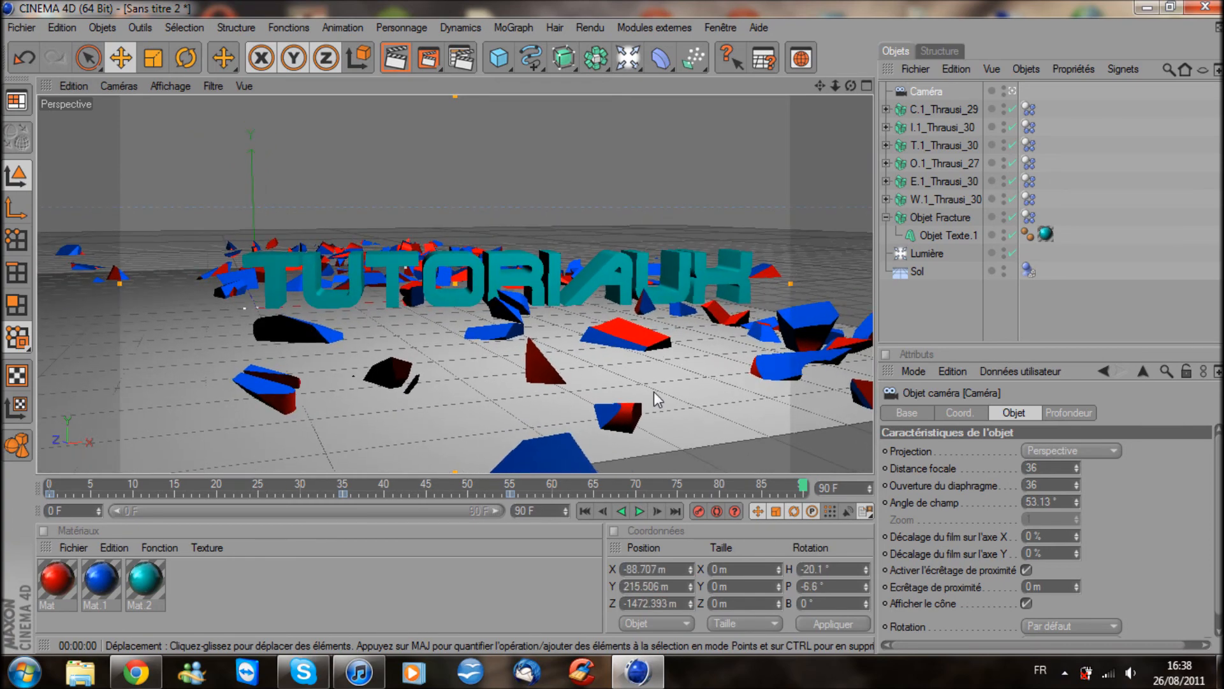
middle_click_drag(654, 393, 654, 376, "alt")
left_click_drag(654, 390, 654, 378, "alt")
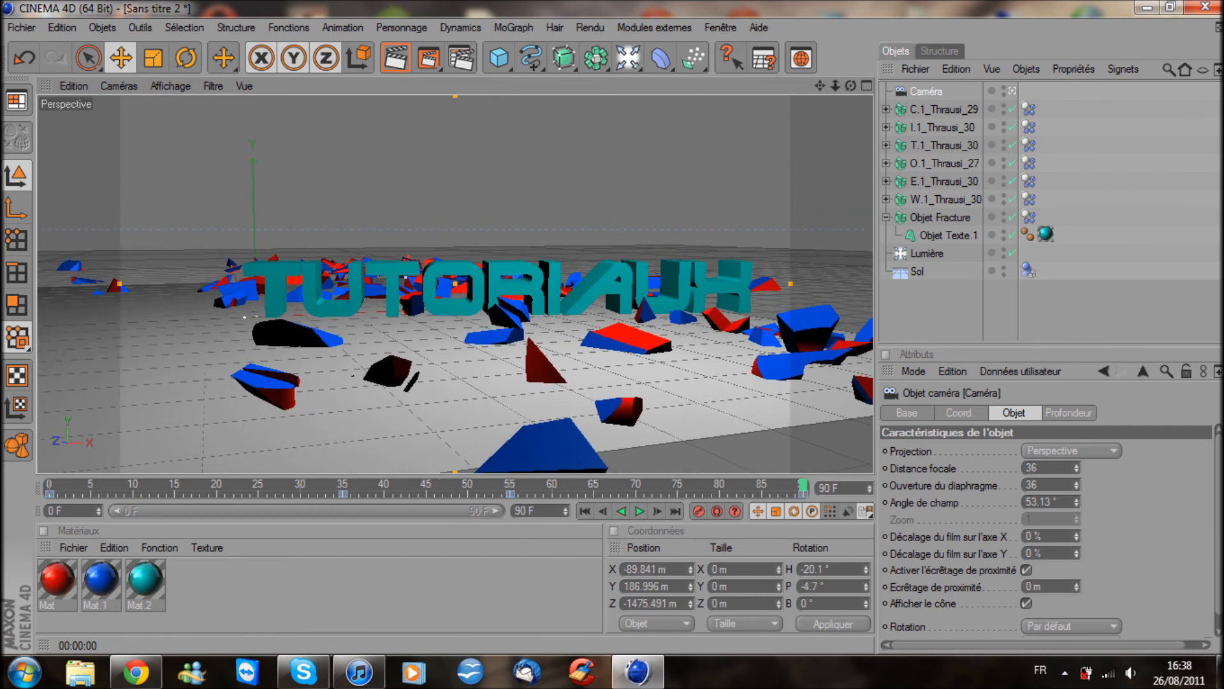
Extend the animation to 140 frames and keyframe the camera at frame 140, moved forward through the Tutoriaux letters to the fragments behind
left_click_drag(535, 510, 515, 511)
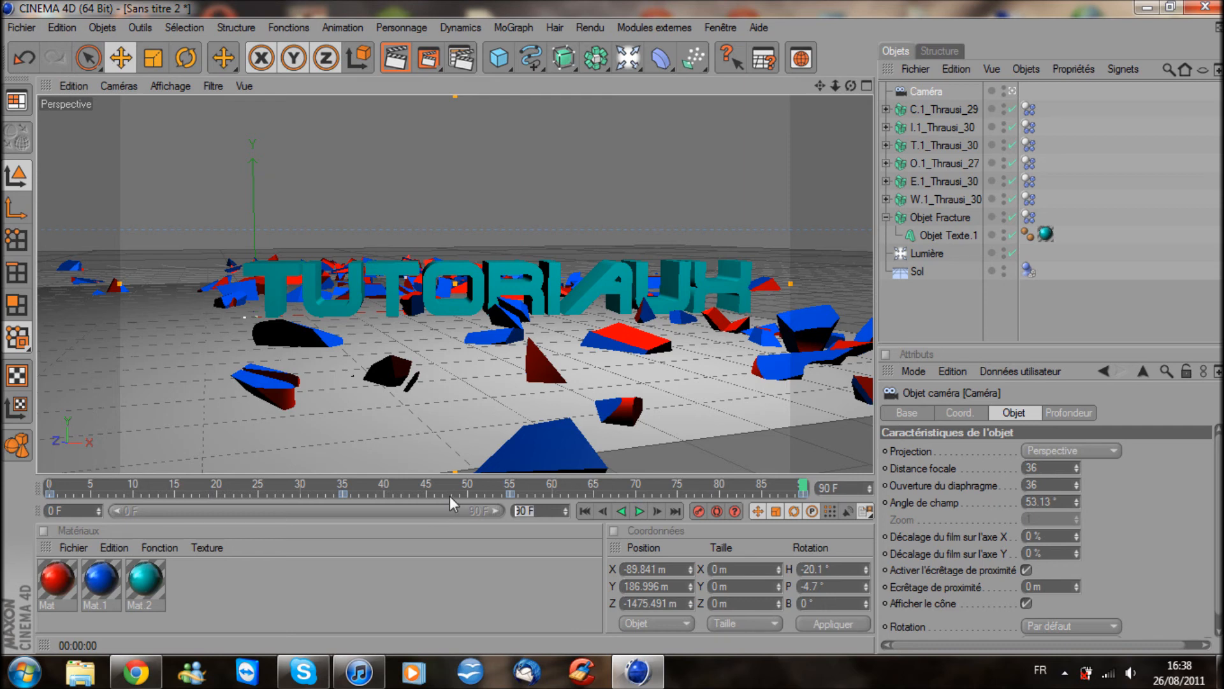
type("140")
key("Return")
left_click_drag(366, 514, 802, 484)
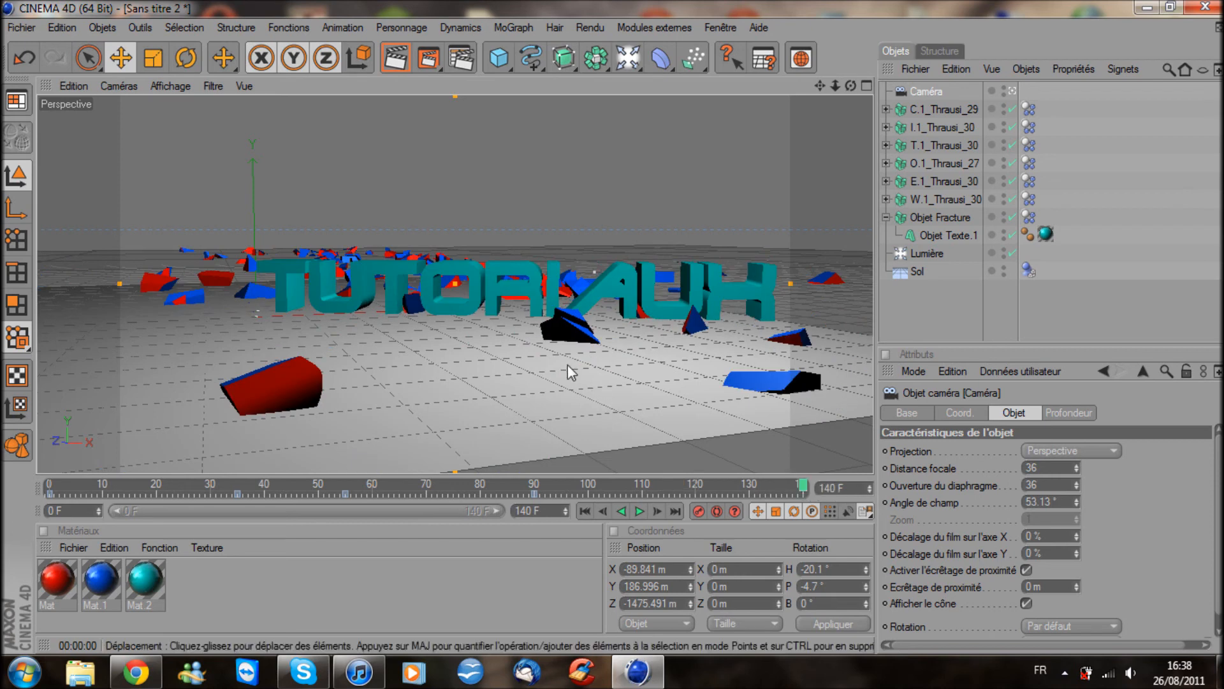
scroll(568, 365, "up", 10)
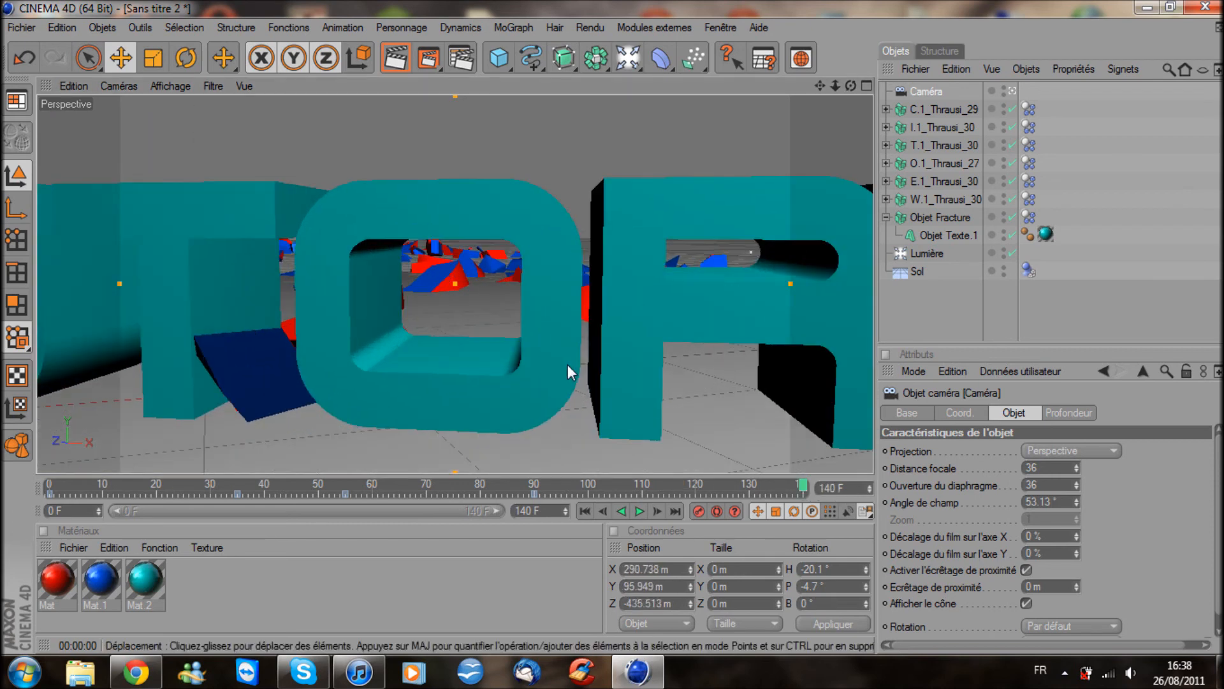
scroll(569, 373, "up", 15)
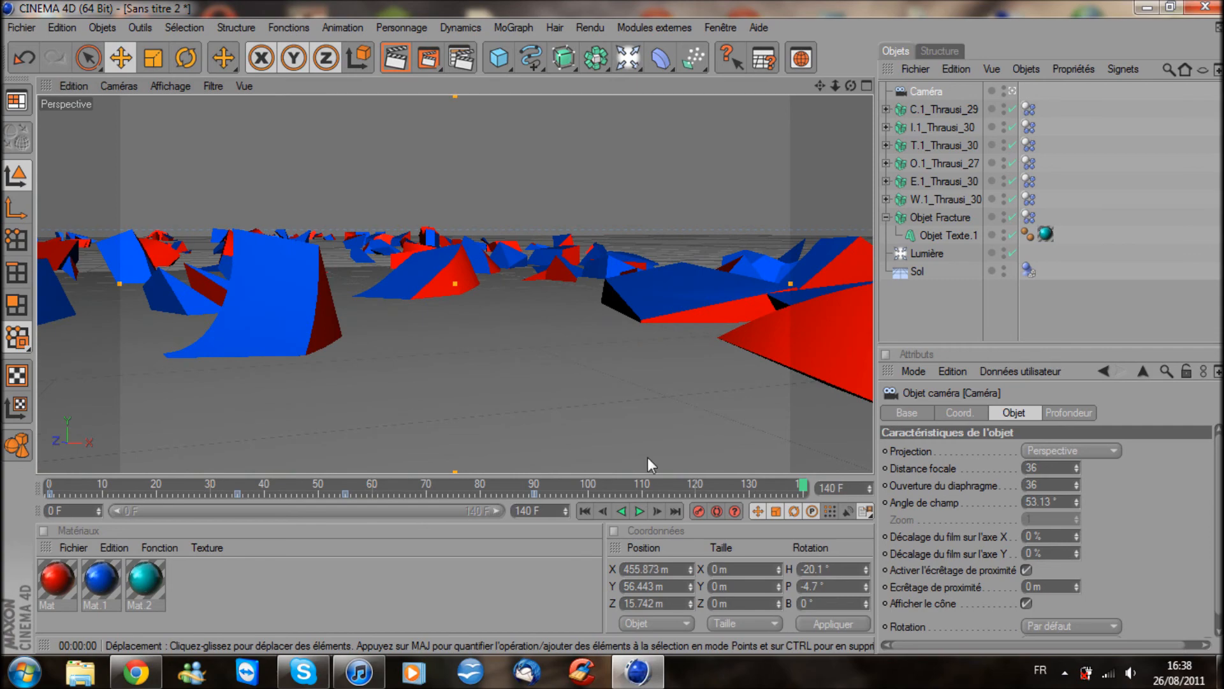
Play the camera animation from frame 0 to check its movement and stop at frame 48
left_click_drag(802, 489, 49, 489)
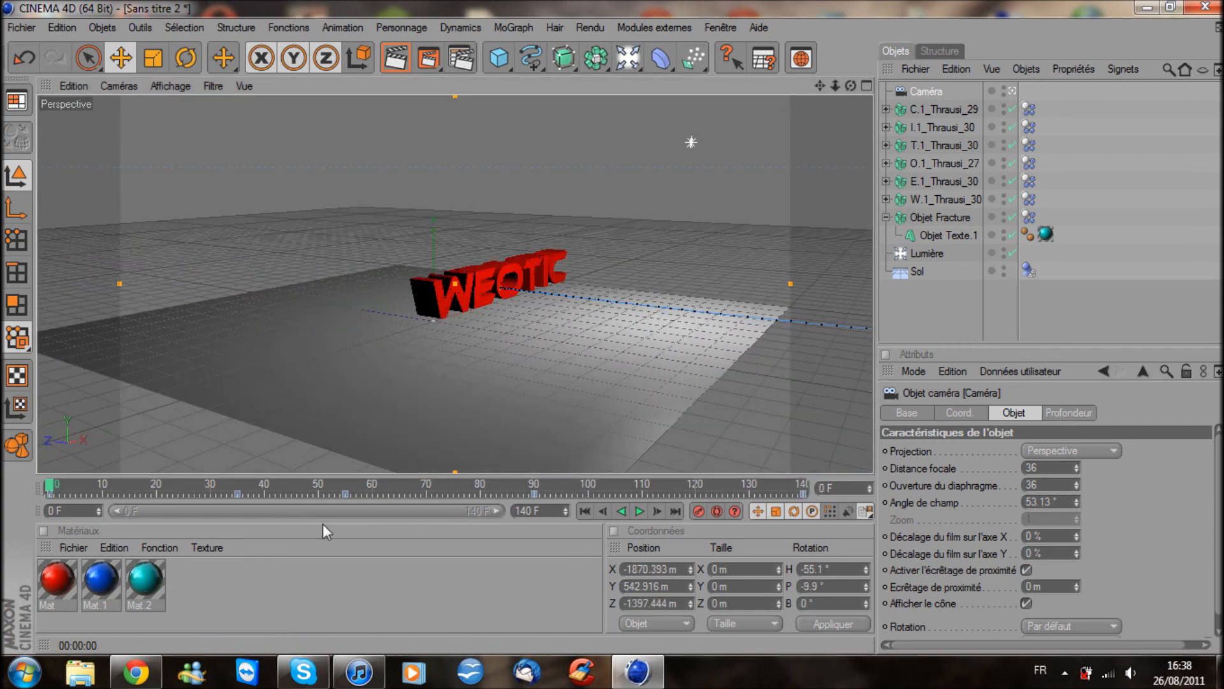
left_click(640, 511)
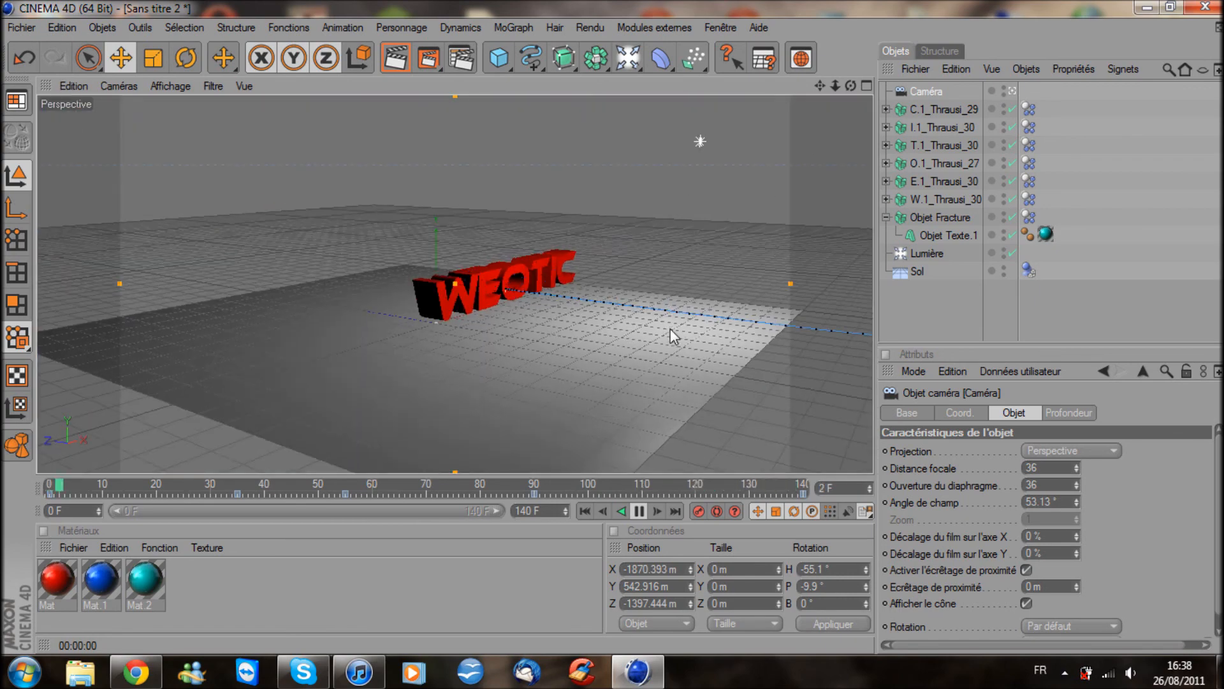
left_click(640, 512)
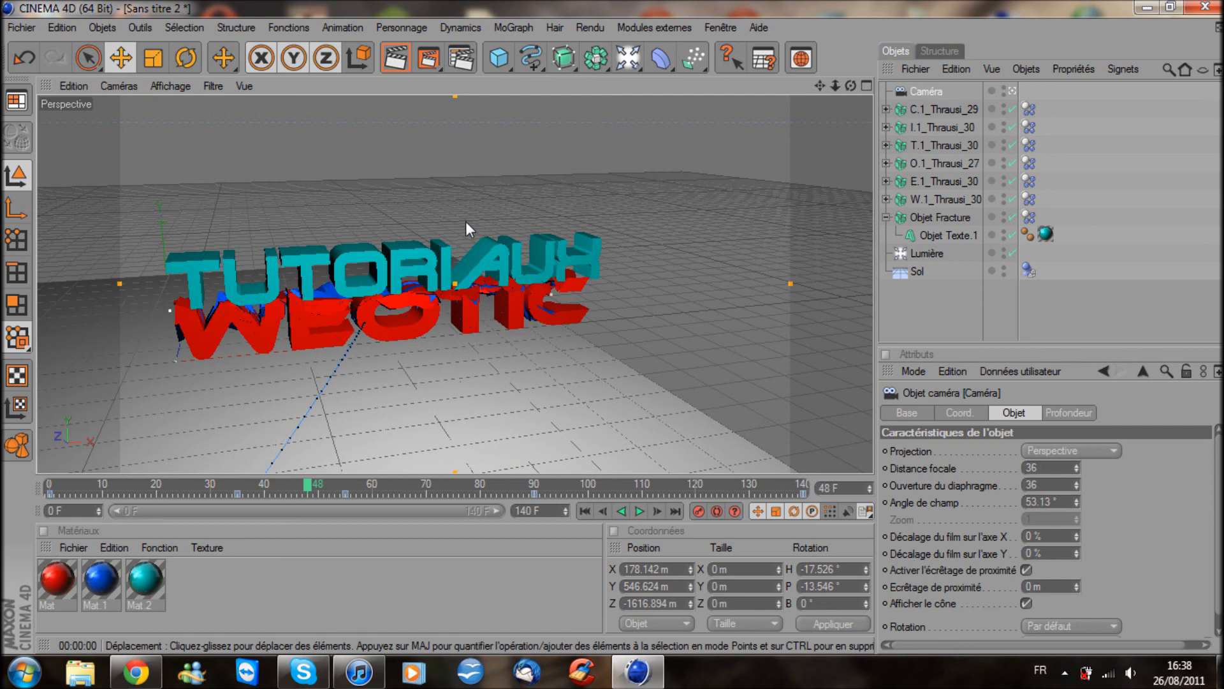
Start rendering the full animation from frame 0 in the Picture Viewer and minimize the render window
left_click(48, 484)
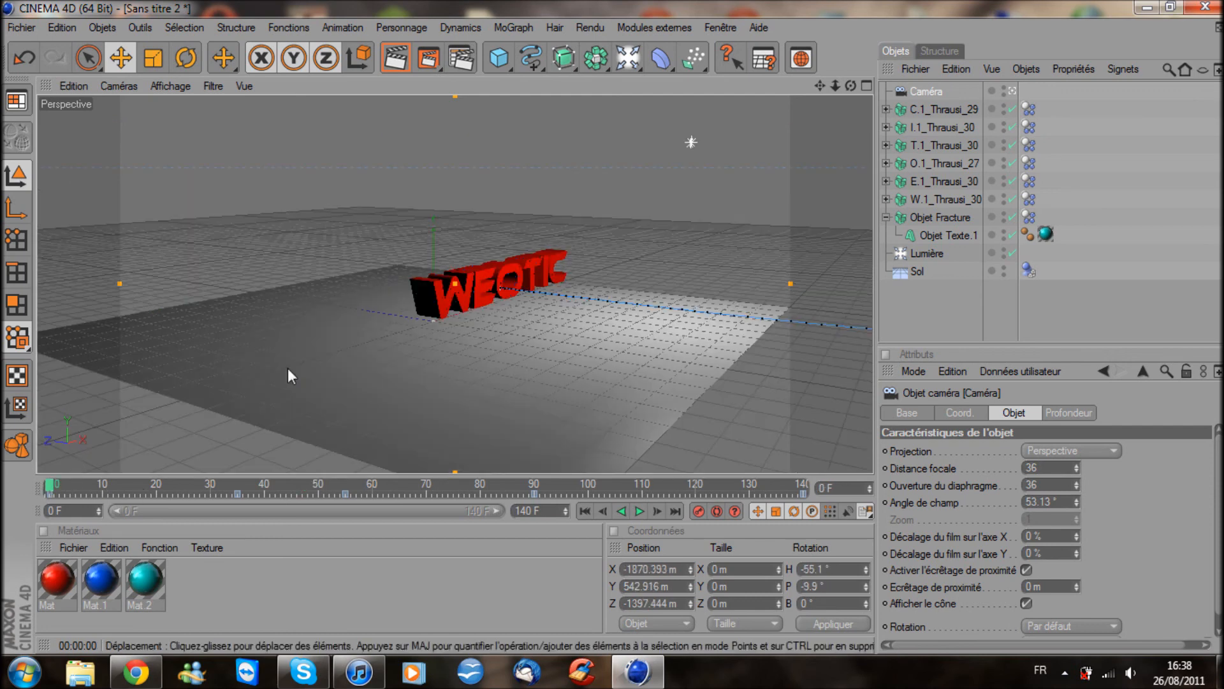
left_click(429, 58)
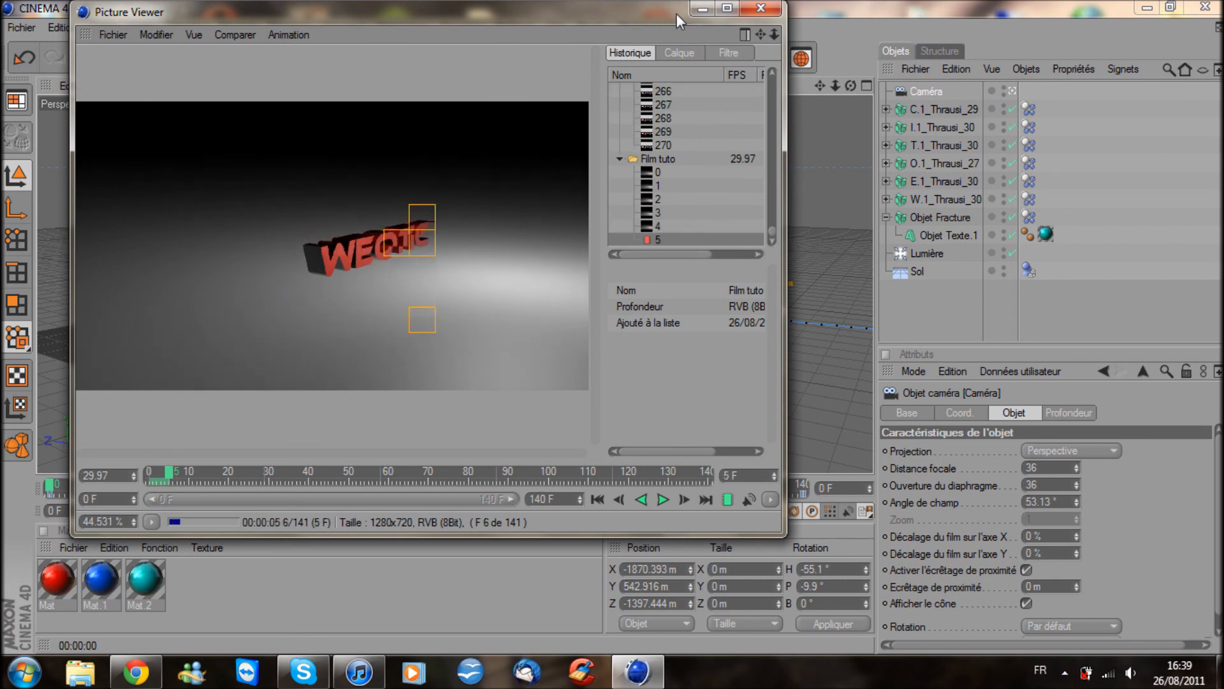
left_click(700, 8)
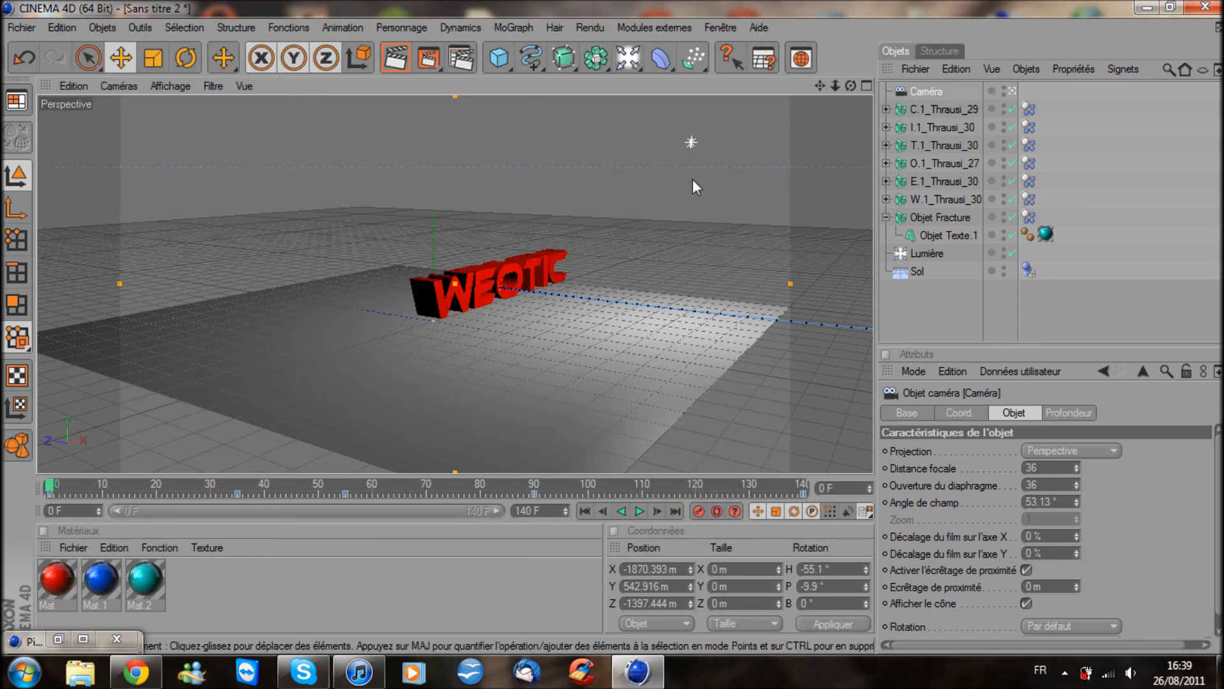